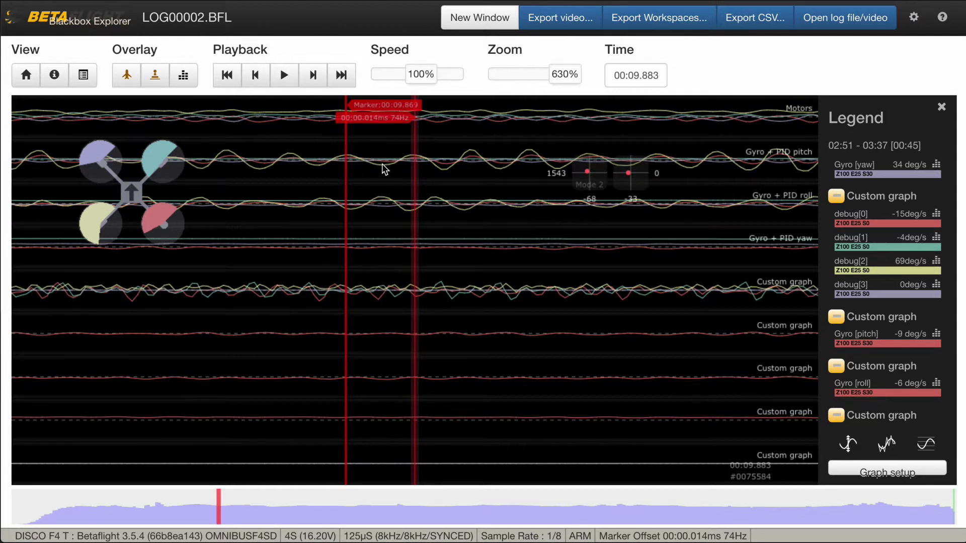
{"action": "key", "text": "a"}
{"action": "scroll", "coordinate": [312, 166], "scroll_direction": "down", "scroll_amount": 1}
{"action": "scroll", "coordinate": [312, 166], "scroll_direction": "down", "scroll_amount": 1}
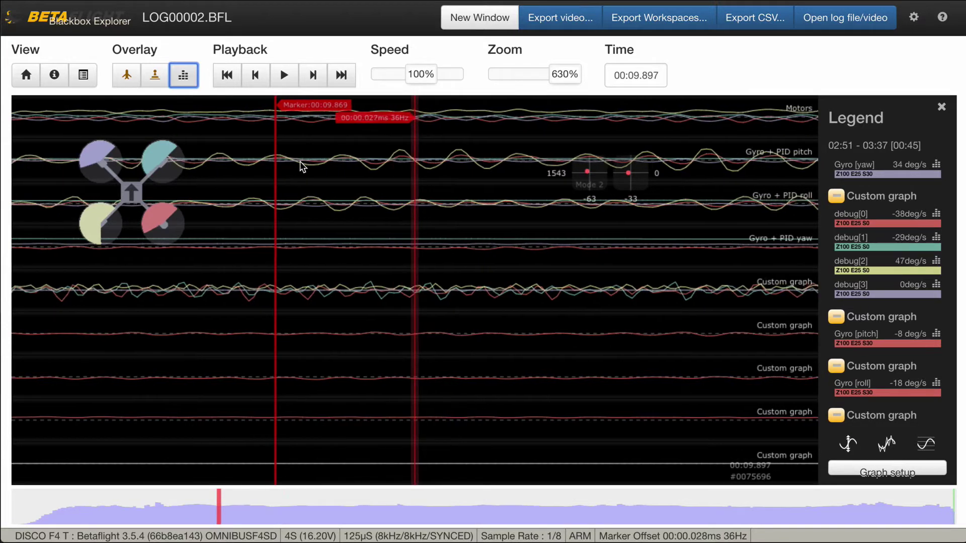
{"action": "scroll", "coordinate": [301, 164], "scroll_direction": "up", "scroll_amount": 2}
{"action": "scroll", "coordinate": [334, 169], "scroll_direction": "down", "scroll_amount": 1}
{"action": "scroll", "coordinate": [334, 169], "scroll_direction": "up", "scroll_amount": 1}
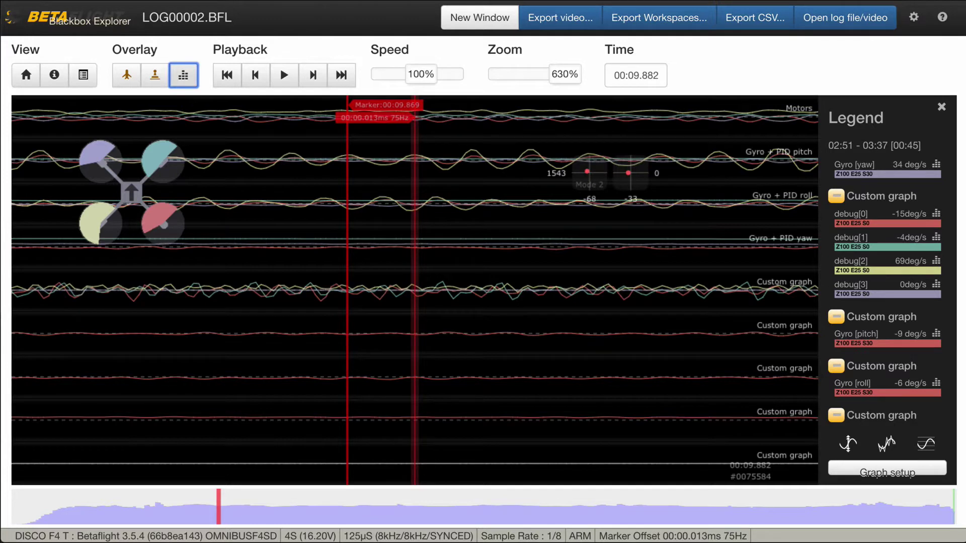
{"action": "left_click", "coordinate": [55, 76]}
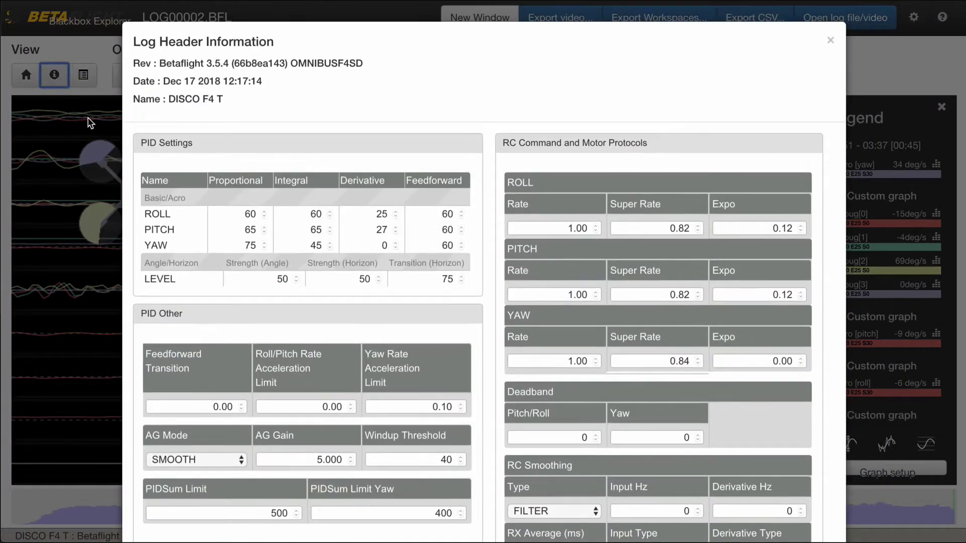
{"action": "scroll", "coordinate": [205, 204], "scroll_direction": "down", "scroll_amount": 15}
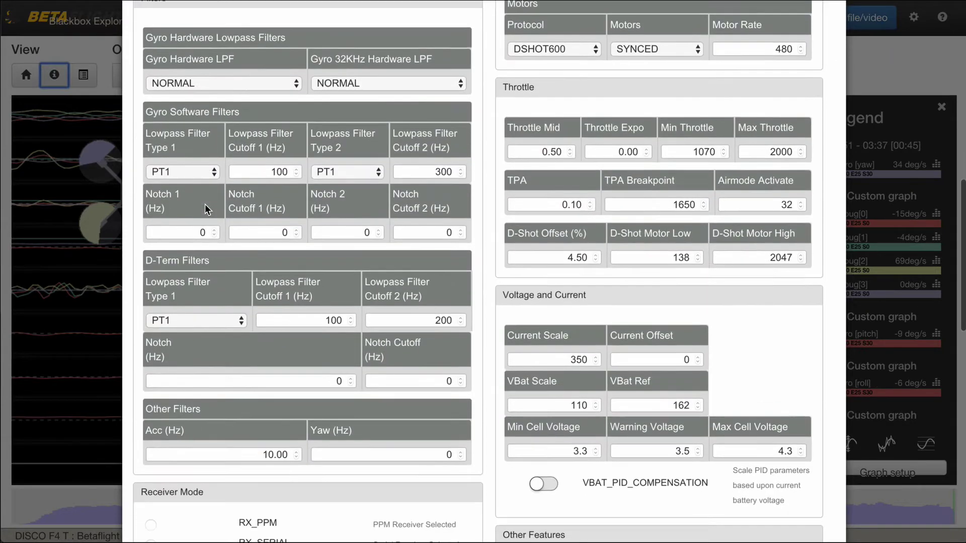
{"action": "scroll", "coordinate": [205, 204], "scroll_direction": "down", "scroll_amount": 3}
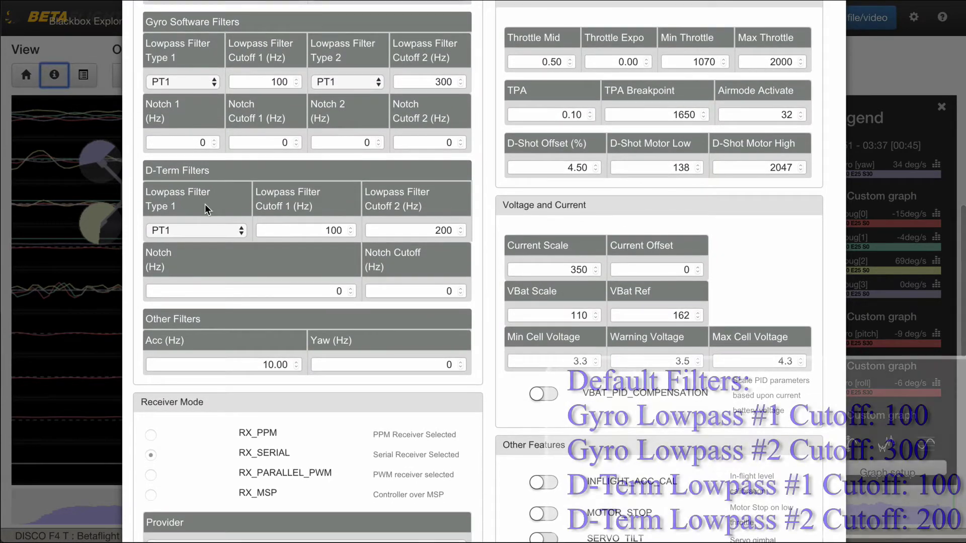
{"action": "scroll", "coordinate": [204, 204], "scroll_direction": "up", "scroll_amount": 2}
{"action": "scroll", "coordinate": [205, 204], "scroll_direction": "down", "scroll_amount": 2}
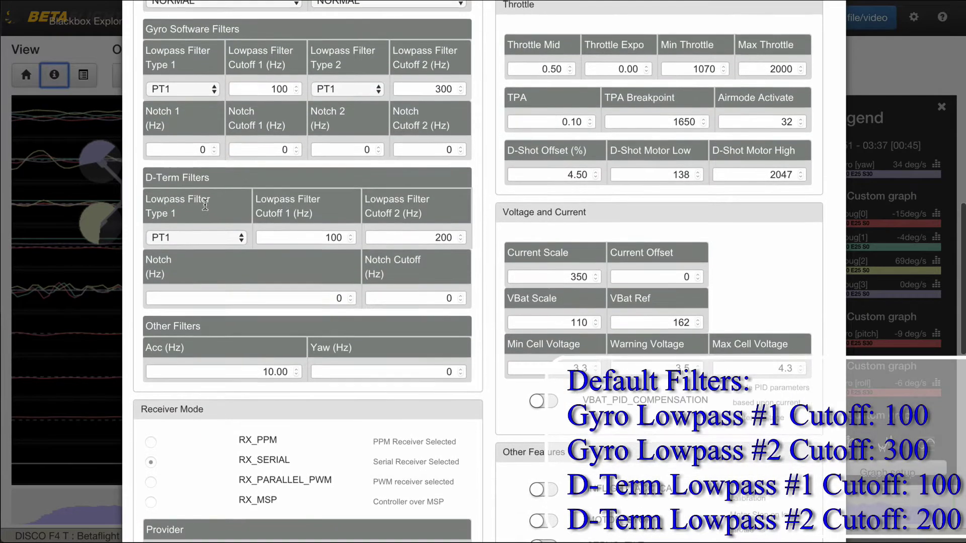
{"action": "scroll", "coordinate": [204, 204], "scroll_direction": "down", "scroll_amount": 1}
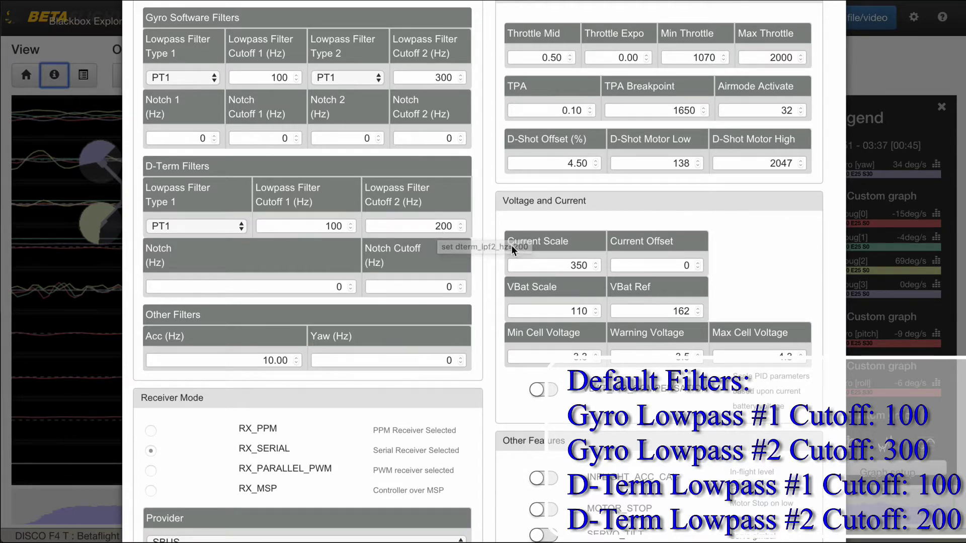
{"action": "scroll", "coordinate": [510, 244], "scroll_direction": "up", "scroll_amount": 1}
{"action": "scroll", "coordinate": [509, 244], "scroll_direction": "up", "scroll_amount": 10}
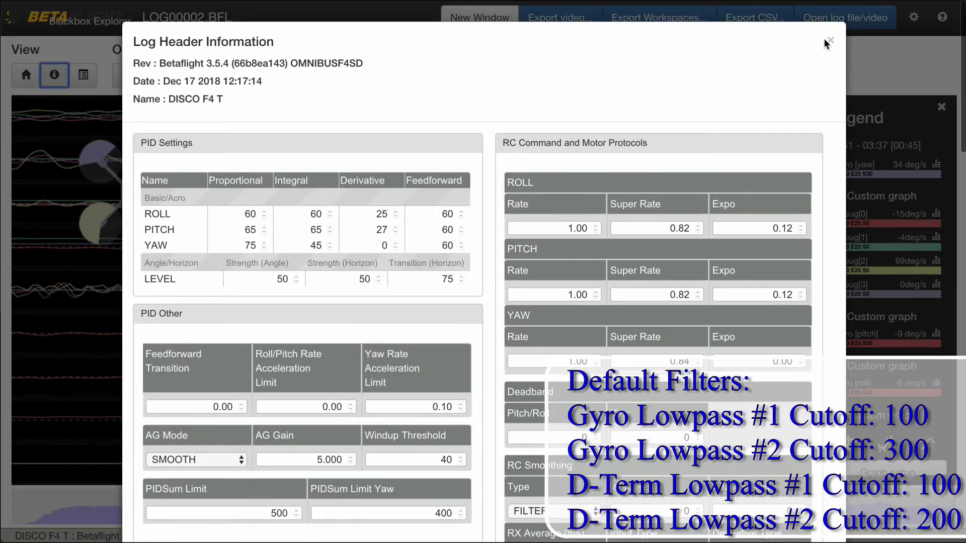
{"action": "left_click", "coordinate": [828, 40]}
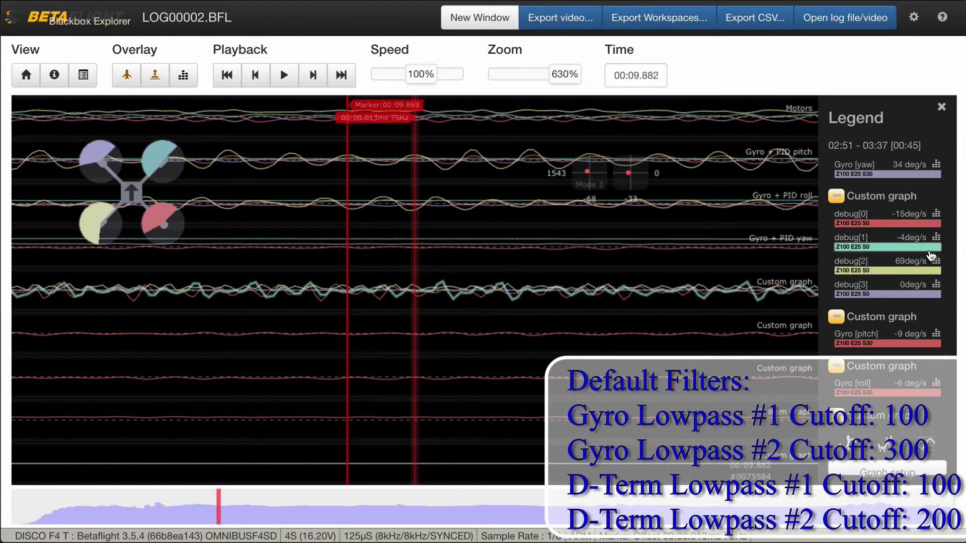
Show the frequency spectrum of the debug[0] trace.
{"action": "left_click", "coordinate": [937, 219]}
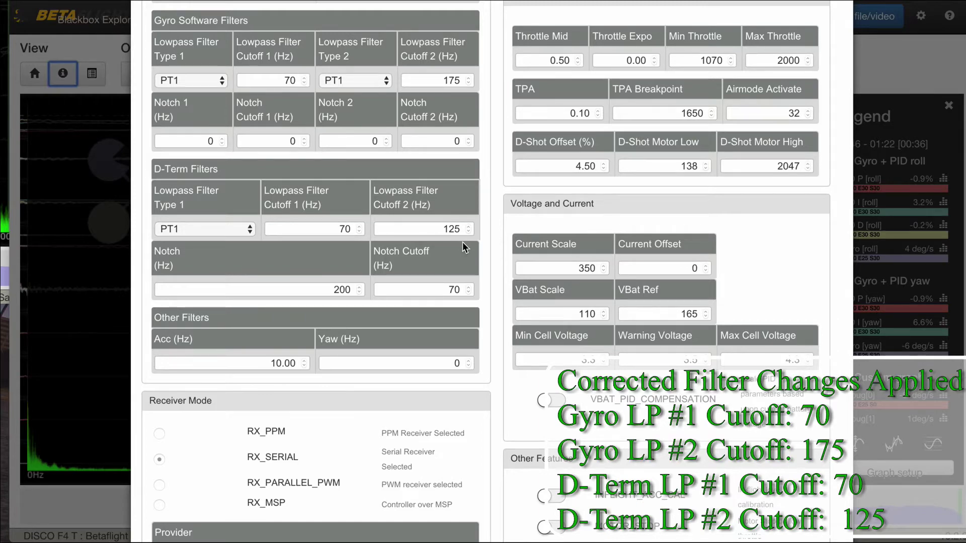
Close LOG00001.BFL's log header to reveal its spectrum with gyro 70/175 Hz and D-term 70/125 Hz cutoffs.
{"action": "scroll", "coordinate": [463, 242], "scroll_direction": "up", "scroll_amount": 10}
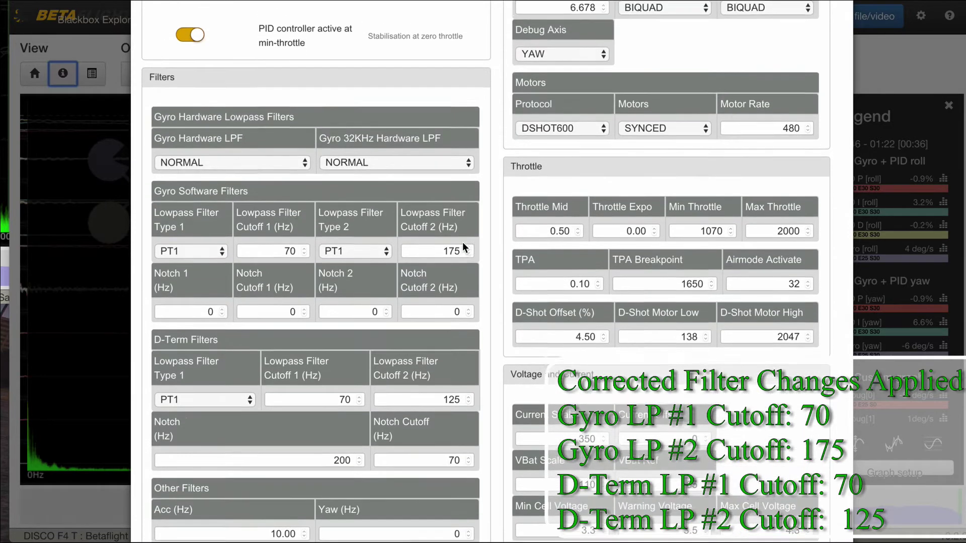
{"action": "scroll", "coordinate": [463, 243], "scroll_direction": "up", "scroll_amount": 4}
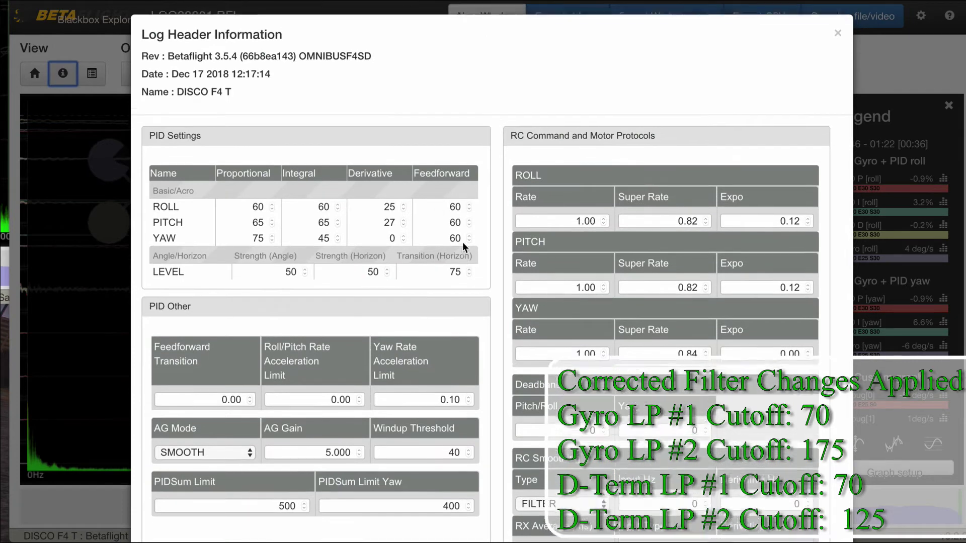
{"action": "left_click", "coordinate": [837, 39]}
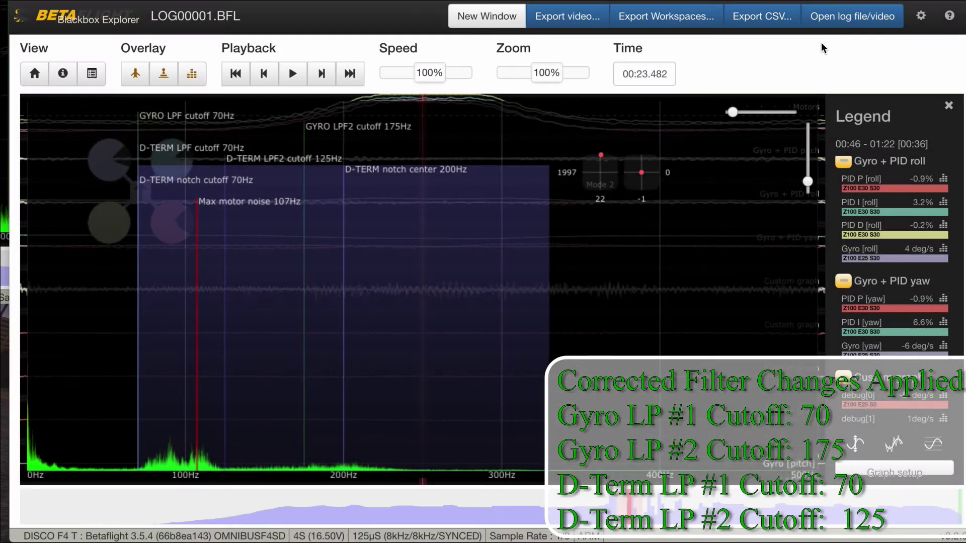
Hide LOG00001.BFL's spectrum analyser to return to the normal traces.
{"action": "left_click", "coordinate": [192, 76]}
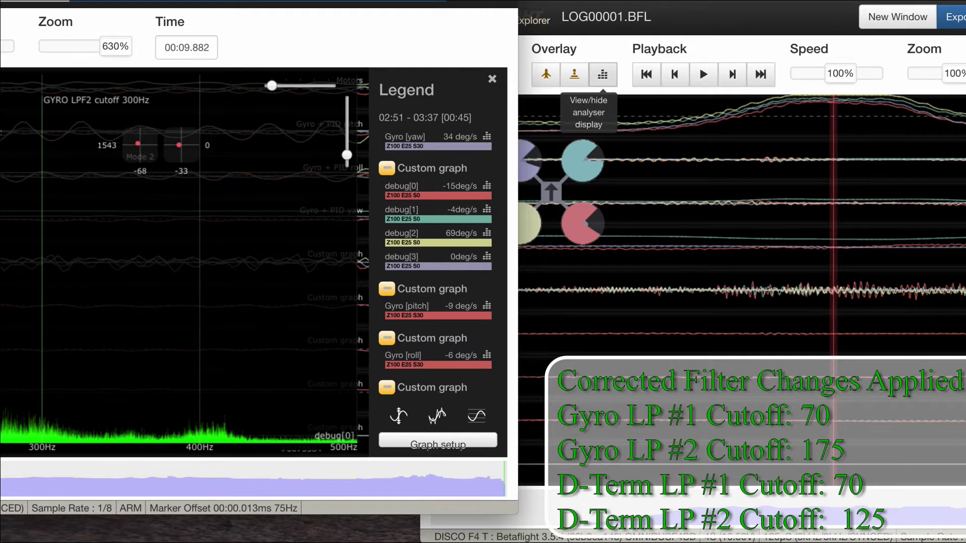
Zoom the left log's traces back out and step the second log's playback forward through the flight.
{"action": "left_click_drag", "start_coordinate": [109, 47], "coordinate": [83, 50]}
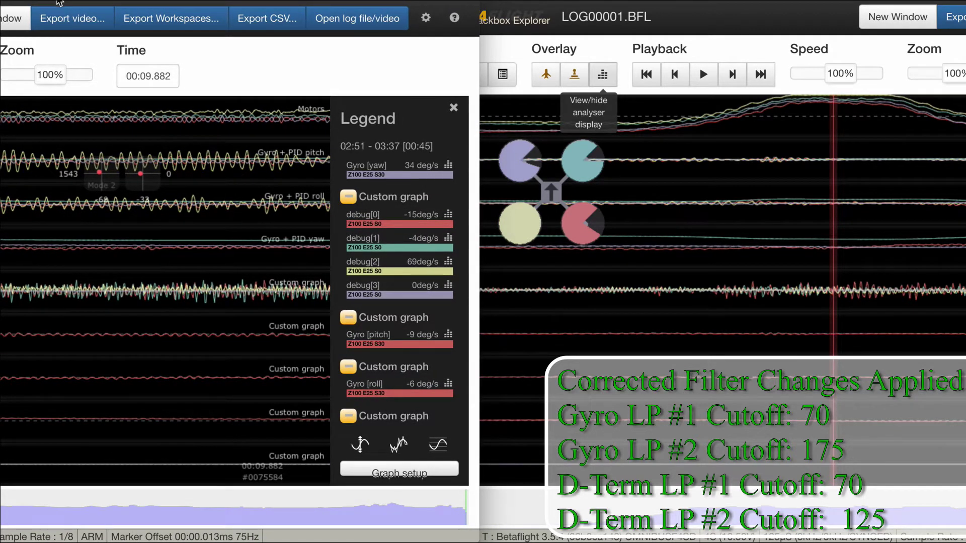
{"action": "scroll", "coordinate": [366, 231], "scroll_direction": "up", "scroll_amount": 6}
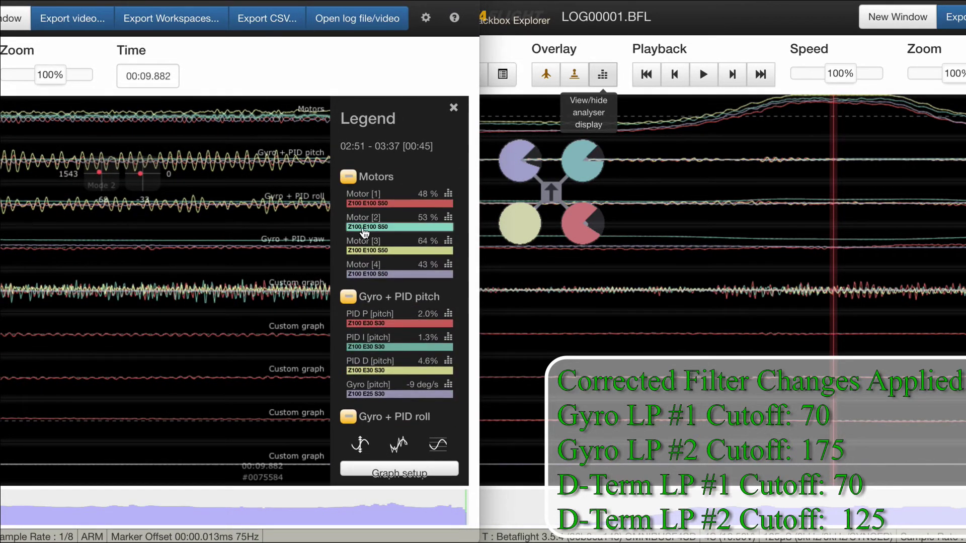
{"action": "scroll", "coordinate": [366, 232], "scroll_direction": "down", "scroll_amount": 3}
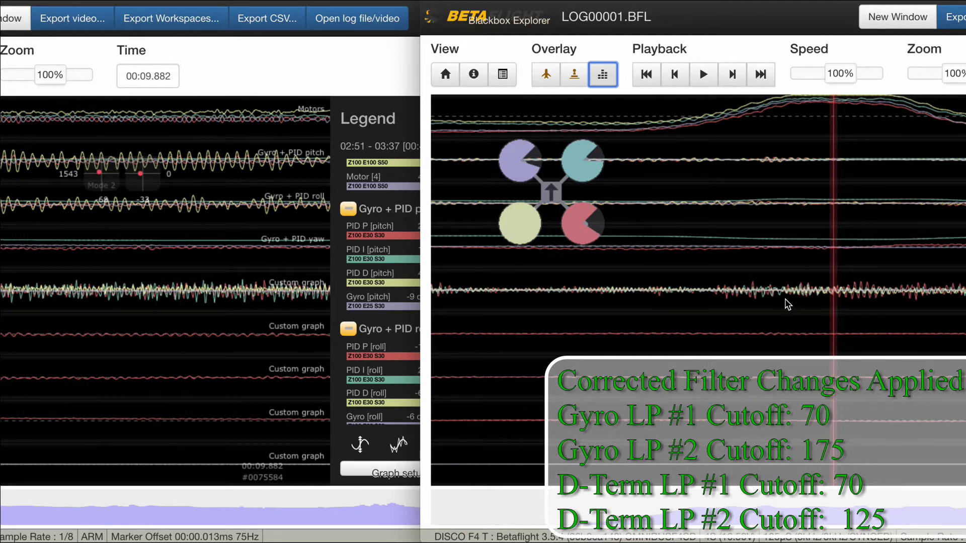
{"action": "scroll", "coordinate": [785, 302], "scroll_direction": "down", "scroll_amount": 3}
{"action": "scroll", "coordinate": [785, 302], "scroll_direction": "down", "scroll_amount": 3}
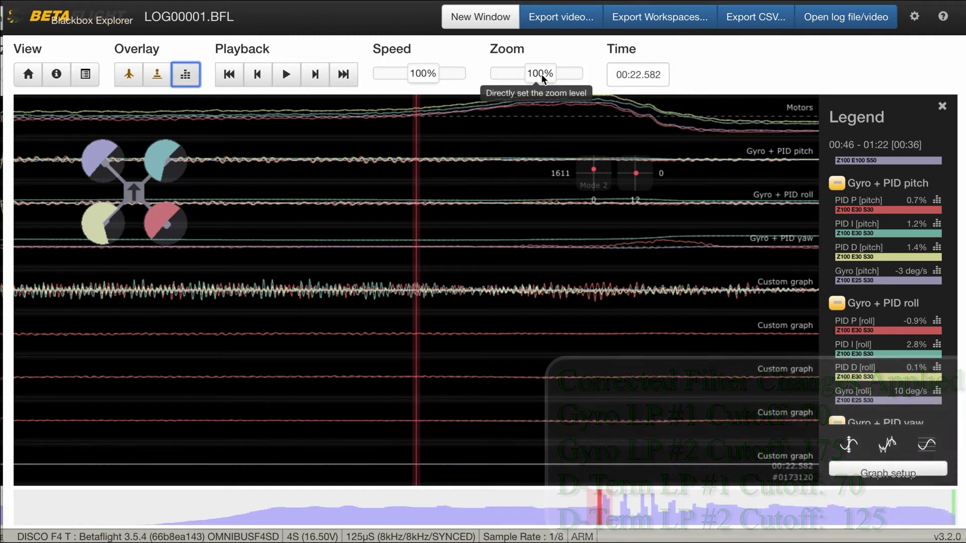
Zoom traces to 310%, set a marker at 00:22.508, and show Gyro [pitch]'s spectrum.
{"action": "left_click_drag", "start_coordinate": [539, 79], "coordinate": [551, 79]}
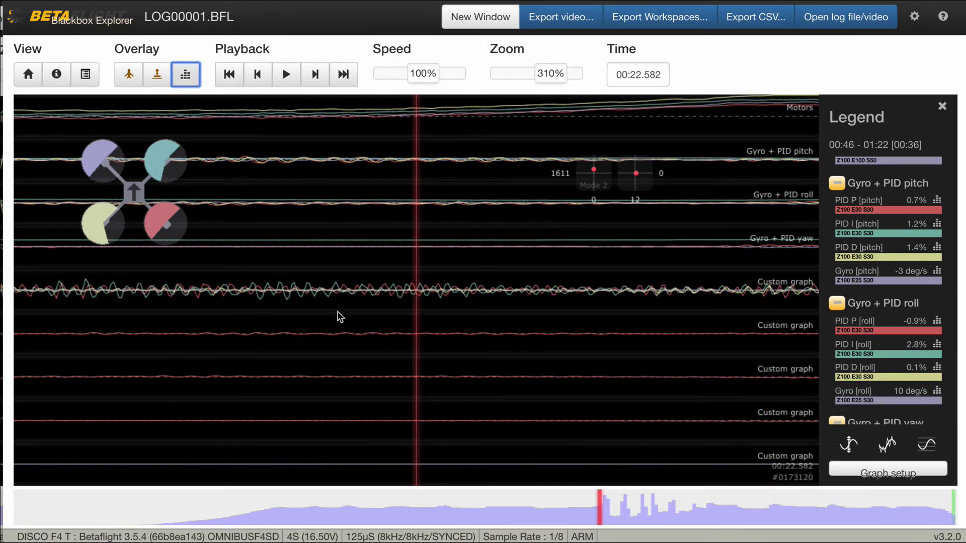
{"action": "left_click_drag", "start_coordinate": [348, 340], "coordinate": [384, 345]}
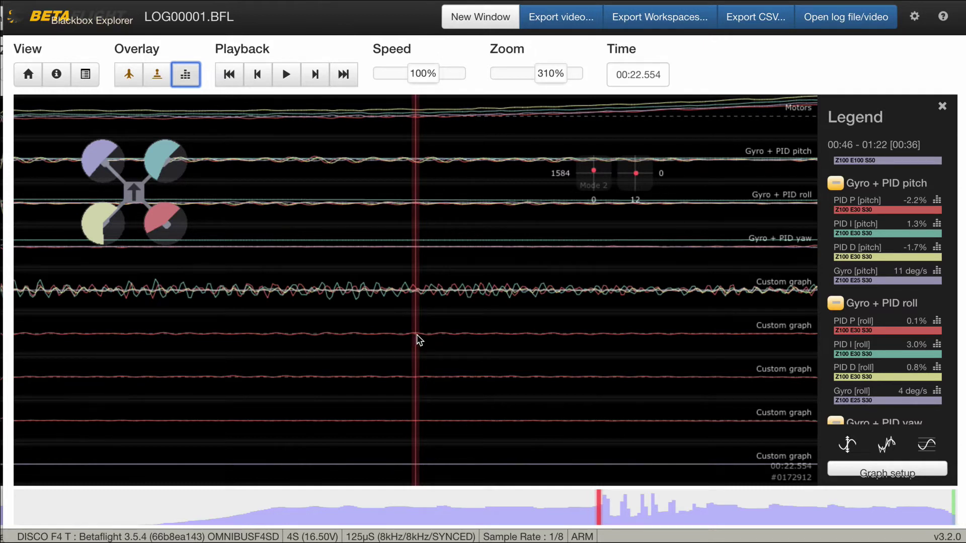
{"action": "mouse_move", "coordinate": [416, 339]}
{"action": "left_mouse_down"}
{"action": "mouse_move", "coordinate": [443, 332]}
{"action": "mouse_move", "coordinate": [434, 335]}
{"action": "mouse_move", "coordinate": [441, 344]}
{"action": "left_mouse_up"}
{"action": "key", "text": "m"}
{"action": "scroll", "coordinate": [447, 339], "scroll_direction": "down", "scroll_amount": 1}
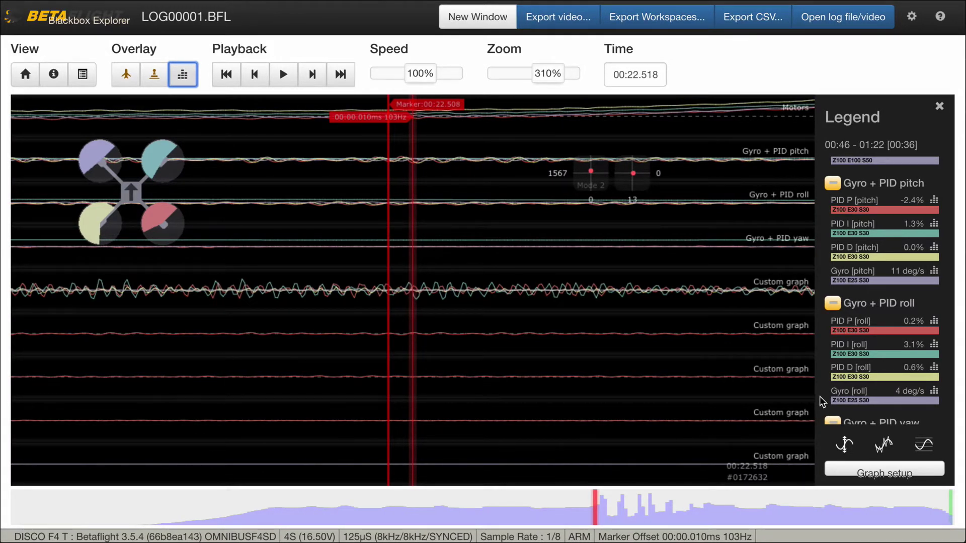
{"action": "left_click", "coordinate": [935, 271]}
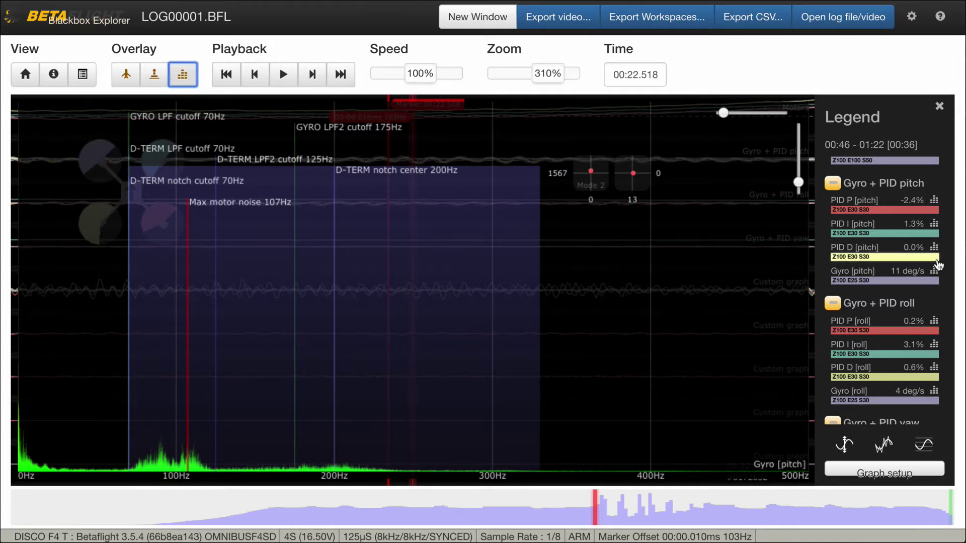
Switch the spectrum to Gyro [roll], then to debug[0], showing 198Hz max motor noise.
{"action": "scroll", "coordinate": [855, 297], "scroll_direction": "down", "scroll_amount": 1}
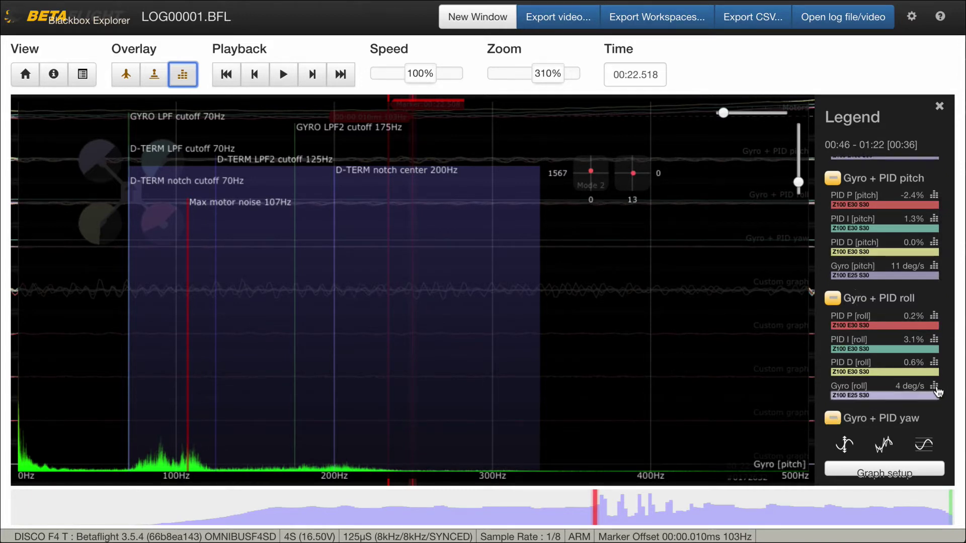
{"action": "left_click", "coordinate": [935, 387]}
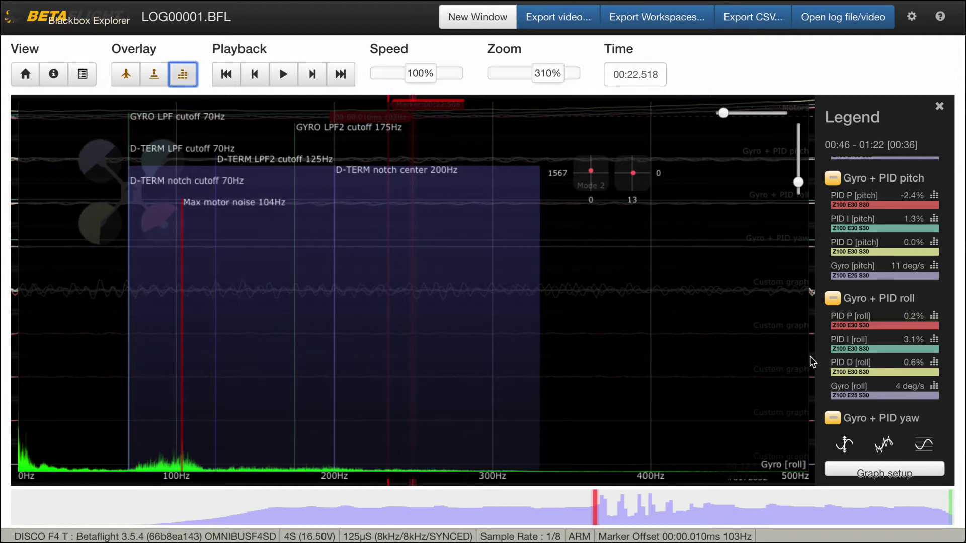
{"action": "scroll", "coordinate": [813, 362], "scroll_direction": "up", "scroll_amount": 2}
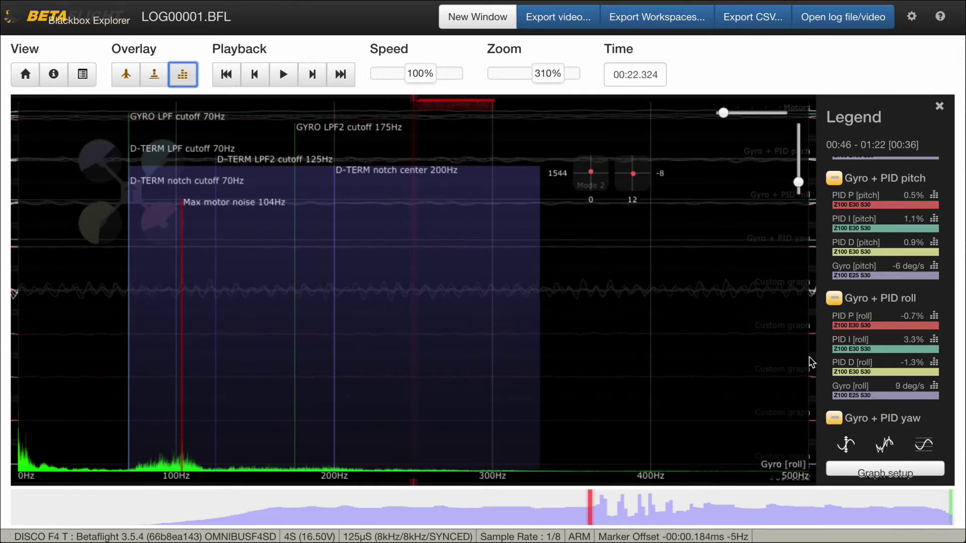
{"action": "scroll", "coordinate": [867, 389], "scroll_direction": "down", "scroll_amount": 5}
{"action": "scroll", "coordinate": [866, 389], "scroll_direction": "down", "scroll_amount": 2}
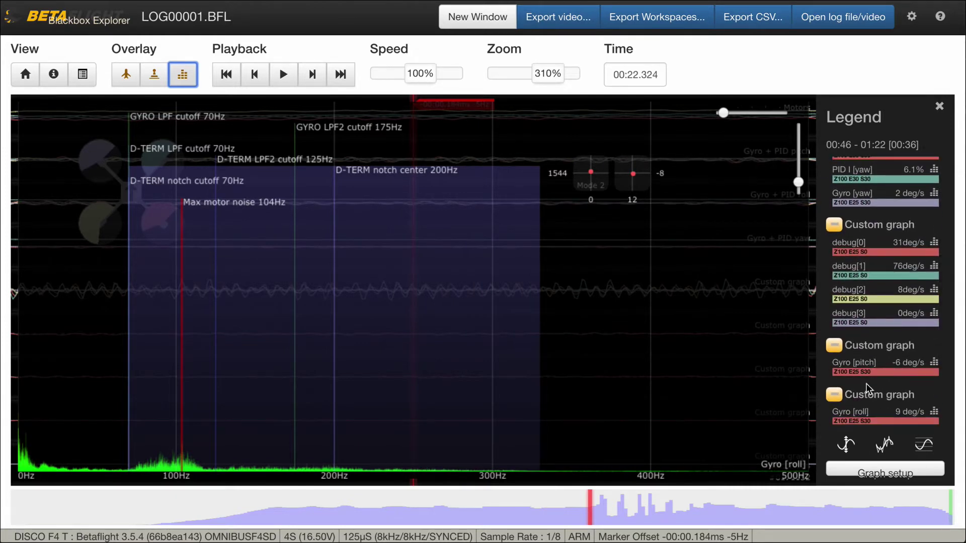
{"action": "left_click", "coordinate": [935, 244]}
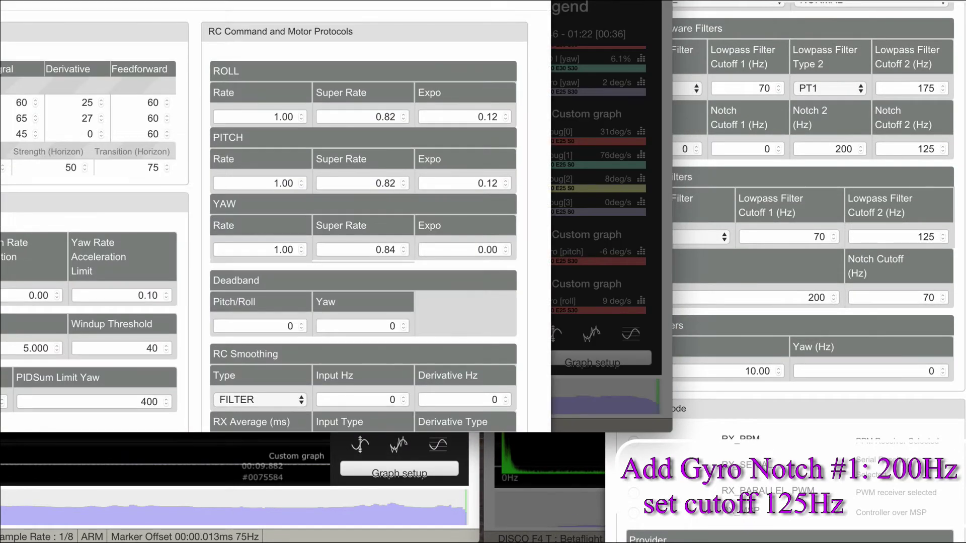
Review the first log header's Filters section, then close it to return to the debug[0] spectrum.
{"action": "scroll", "coordinate": [272, 217], "scroll_direction": "down", "scroll_amount": 10}
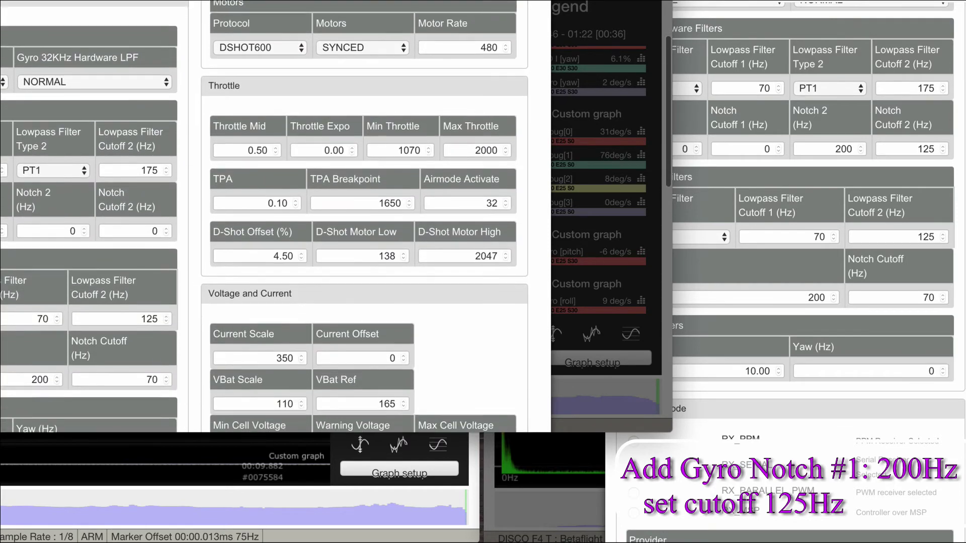
{"action": "scroll", "coordinate": [272, 217], "scroll_direction": "up", "scroll_amount": 1}
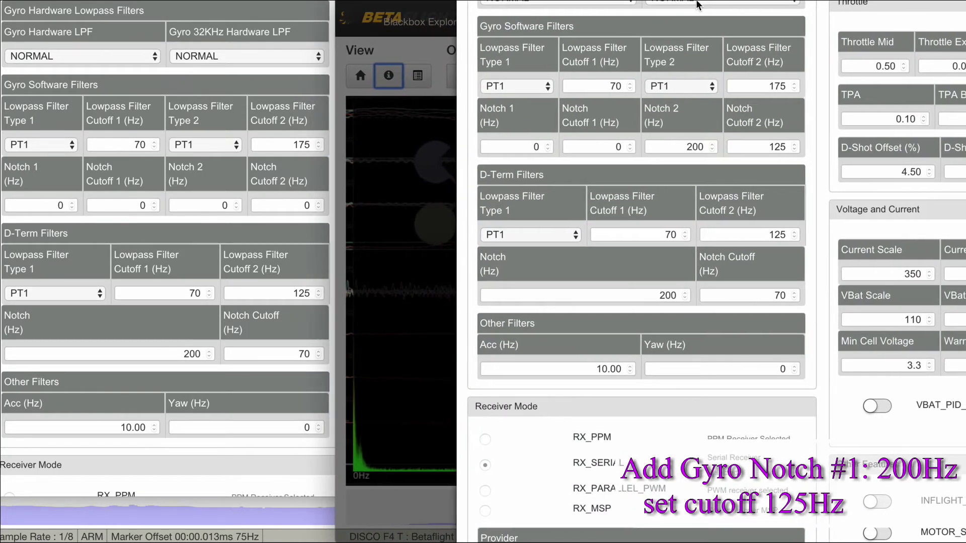
{"action": "scroll", "coordinate": [606, 174], "scroll_direction": "up", "scroll_amount": 1}
{"action": "scroll", "coordinate": [606, 173], "scroll_direction": "up", "scroll_amount": 1}
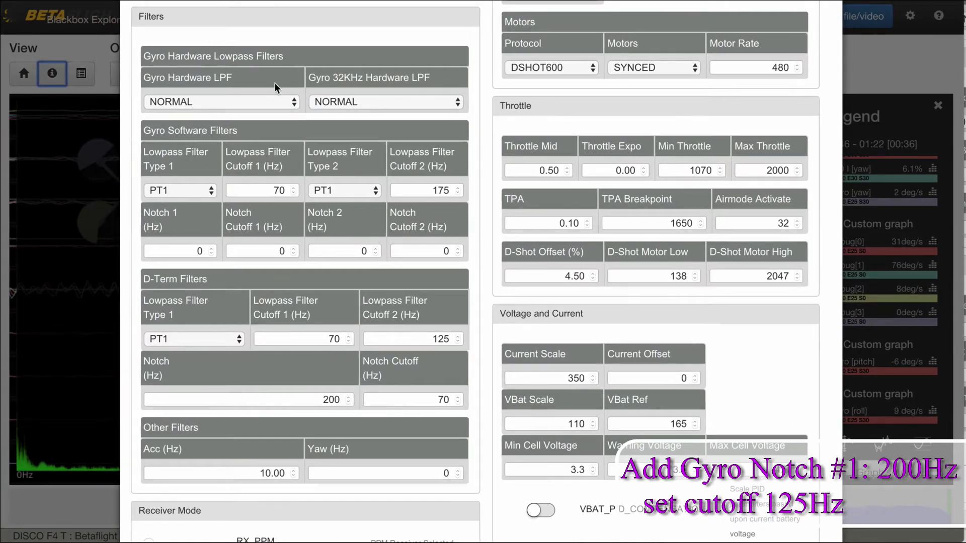
{"action": "scroll", "coordinate": [198, 89], "scroll_direction": "up", "scroll_amount": 12}
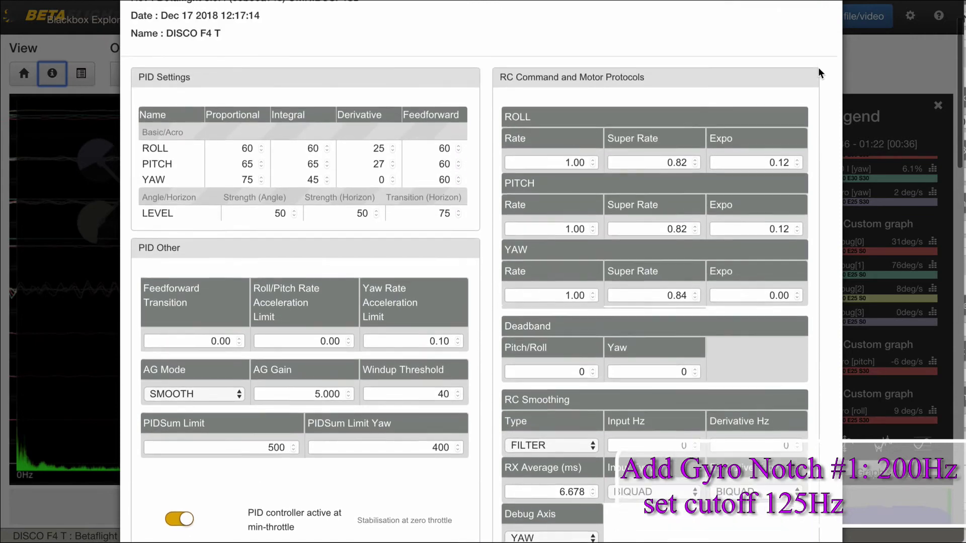
{"action": "scroll", "coordinate": [820, 73], "scroll_direction": "up", "scroll_amount": 2}
{"action": "left_click", "coordinate": [822, 33]}
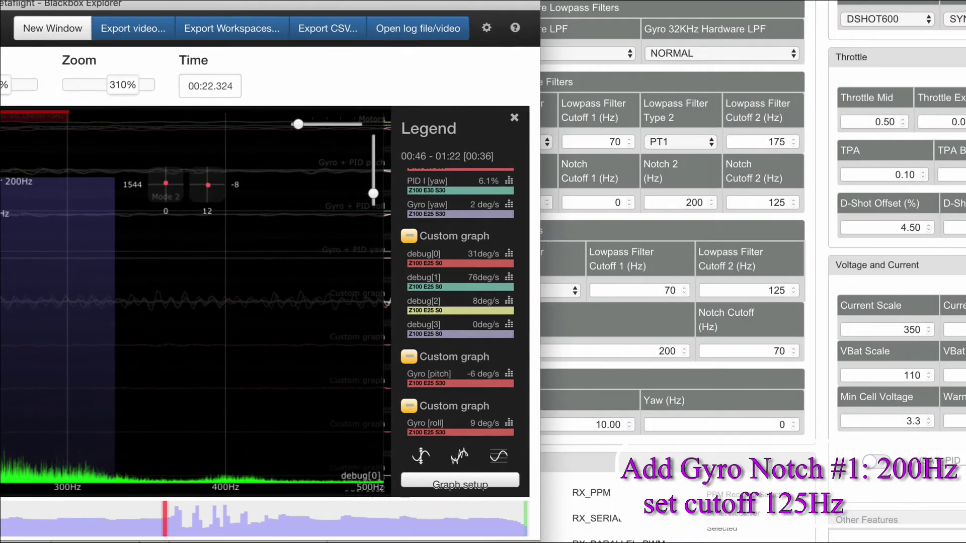
Move the first window left and close the second log's header, revealing the 200Hz gyro notch with 125Hz cutoff.
{"action": "left_click_drag", "start_coordinate": [140, 10], "coordinate": [69, 6]}
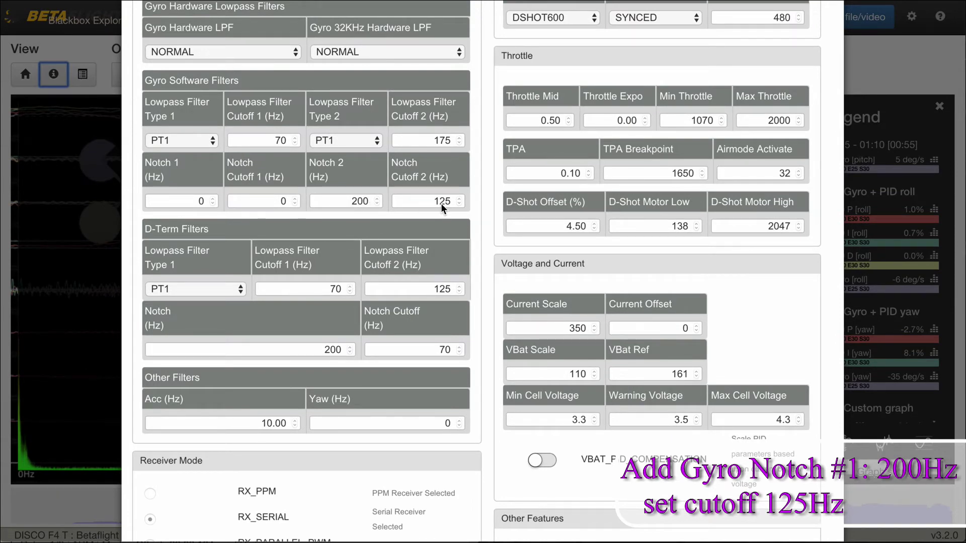
{"action": "scroll", "coordinate": [441, 203], "scroll_direction": "up", "scroll_amount": 12}
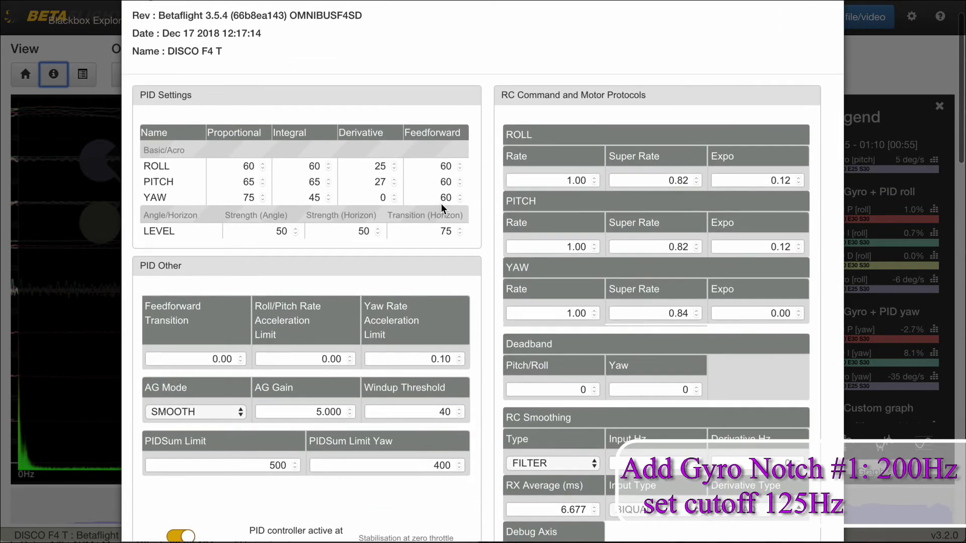
{"action": "scroll", "coordinate": [441, 204], "scroll_direction": "up", "scroll_amount": 2}
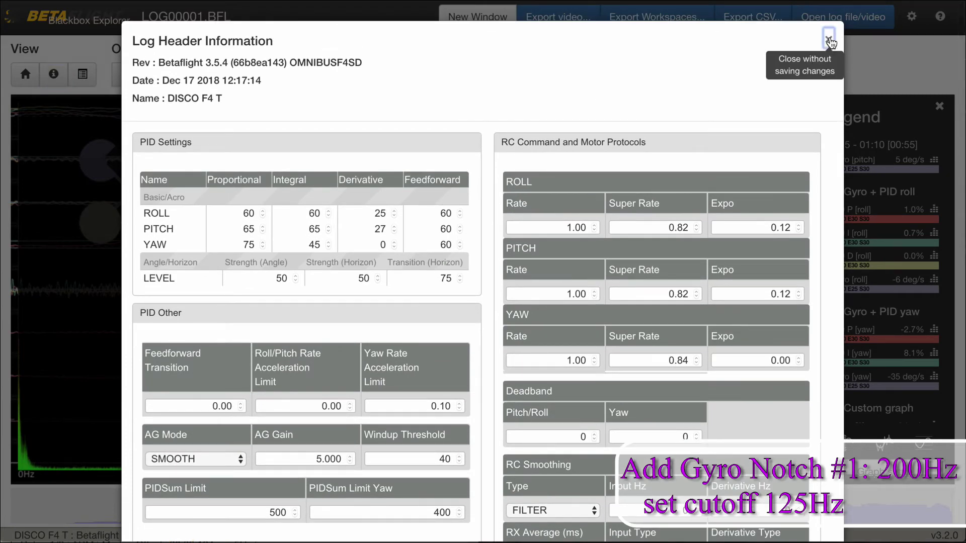
{"action": "left_click", "coordinate": [828, 40]}
{"action": "scroll", "coordinate": [836, 199], "scroll_direction": "down", "scroll_amount": 2}
{"action": "scroll", "coordinate": [836, 199], "scroll_direction": "down", "scroll_amount": 4}
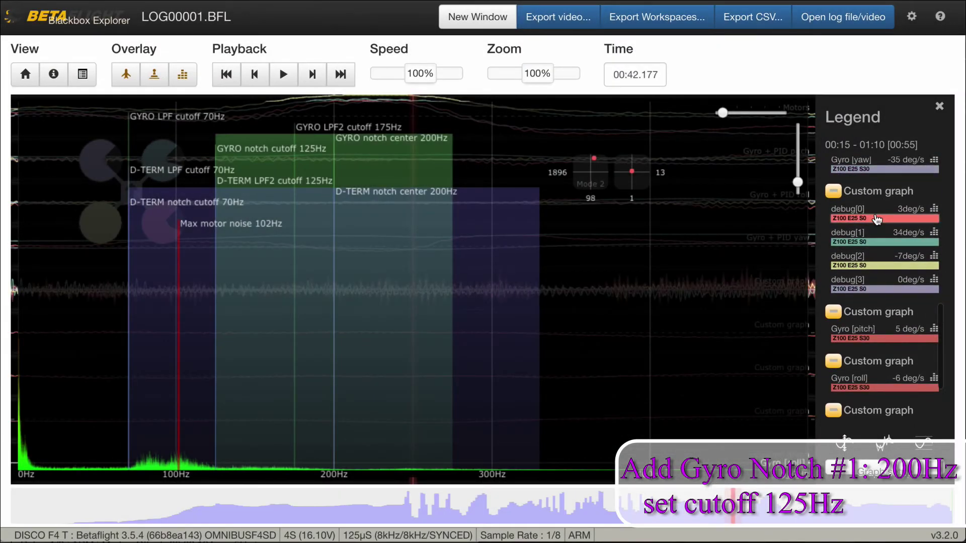
Show the debug[0] then Gyro [pitch] spectrum, and move this window right to reveal the other log.
{"action": "scroll", "coordinate": [878, 219], "scroll_direction": "up", "scroll_amount": 1}
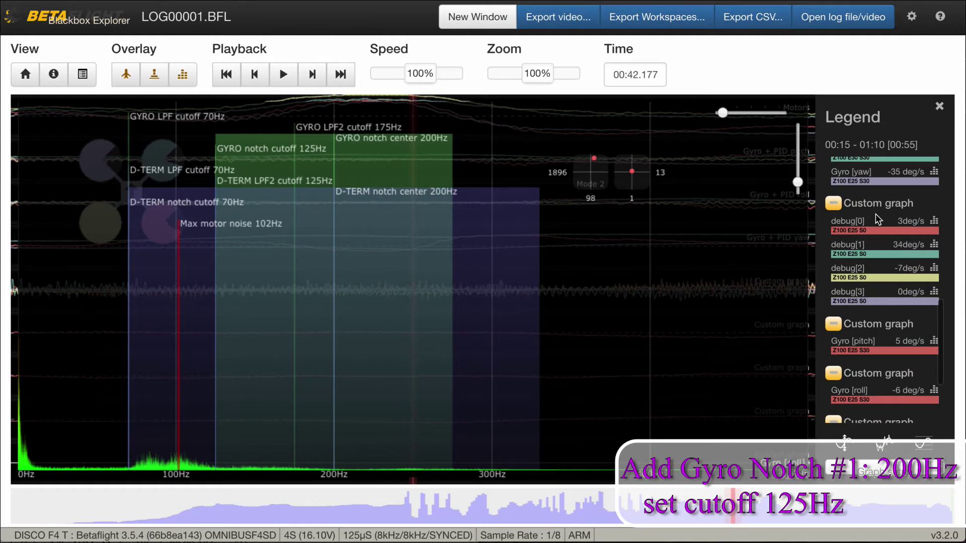
{"action": "scroll", "coordinate": [871, 218], "scroll_direction": "down", "scroll_amount": 1}
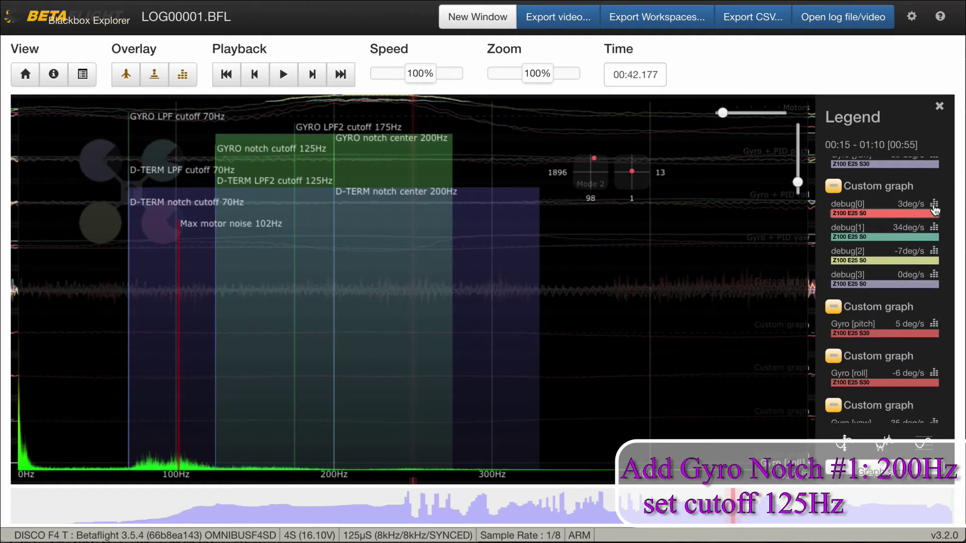
{"action": "left_click", "coordinate": [934, 205]}
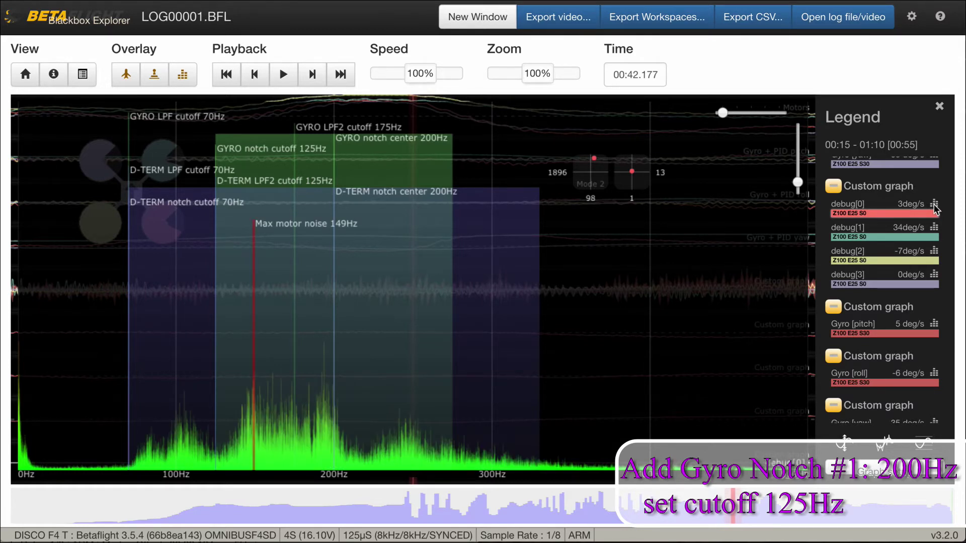
{"action": "scroll", "coordinate": [934, 211], "scroll_direction": "down", "scroll_amount": 1}
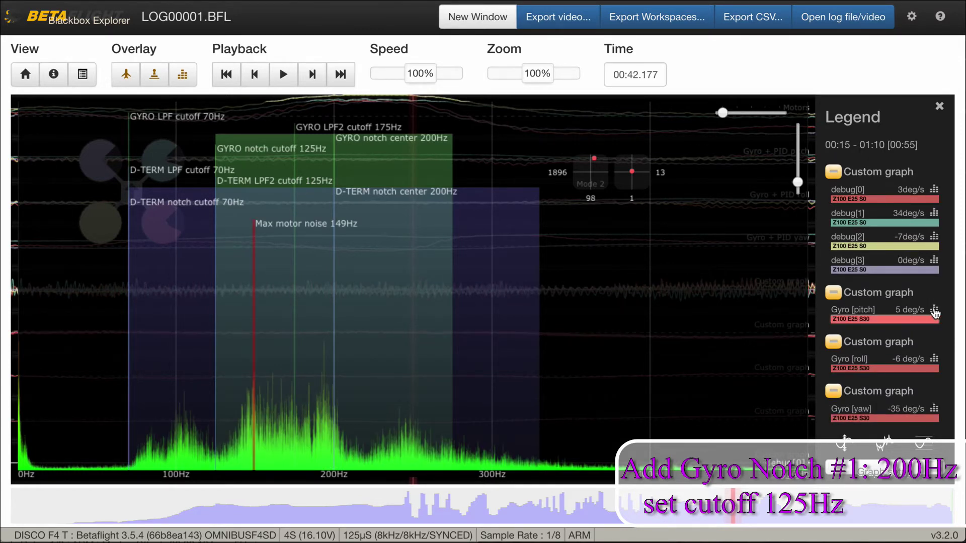
{"action": "left_click", "coordinate": [934, 310]}
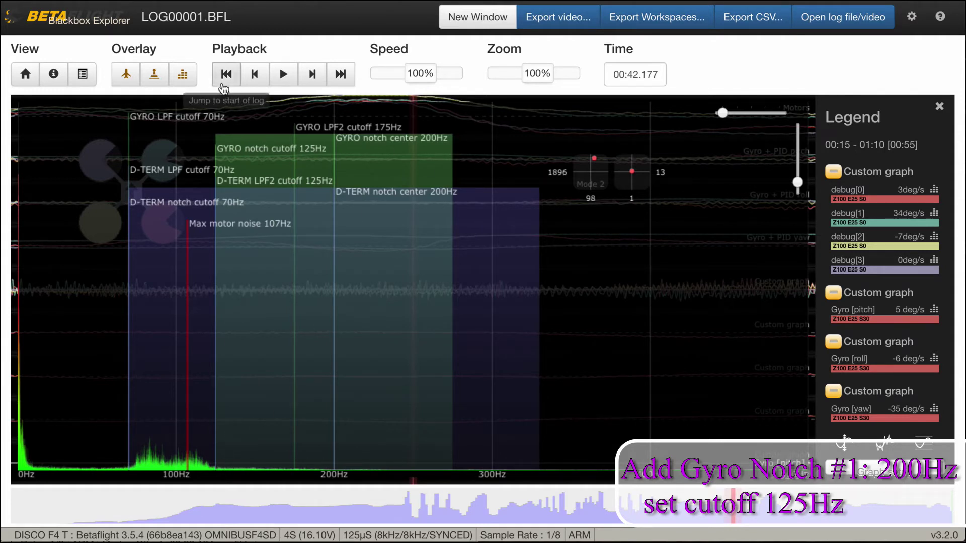
{"action": "left_click_drag", "start_coordinate": [158, 2], "coordinate": [666, 1]}
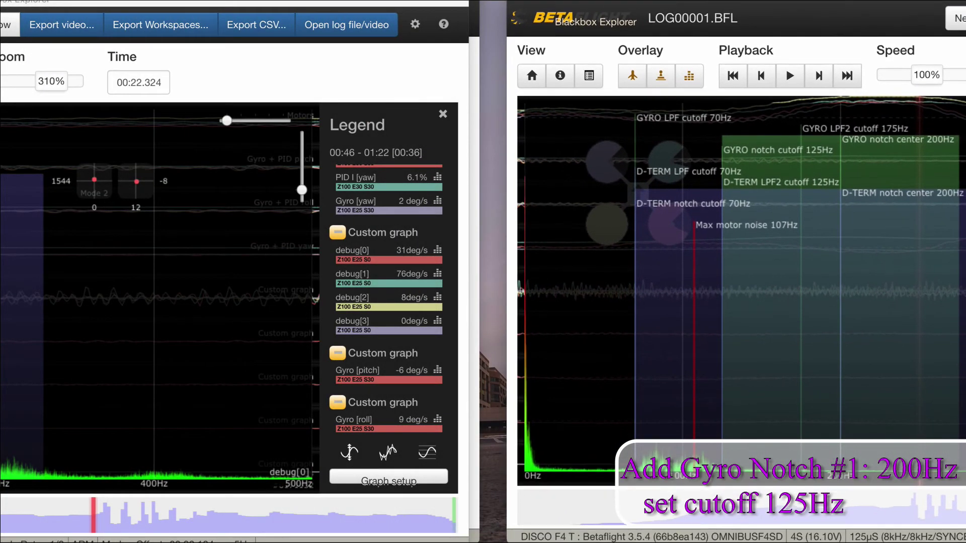
Show Gyro [pitch]'s spectrum (107Hz max motor noise) in the unnotched log beside the notched one.
{"action": "left_click_drag", "start_coordinate": [0, 5], "coordinate": [464, 9]}
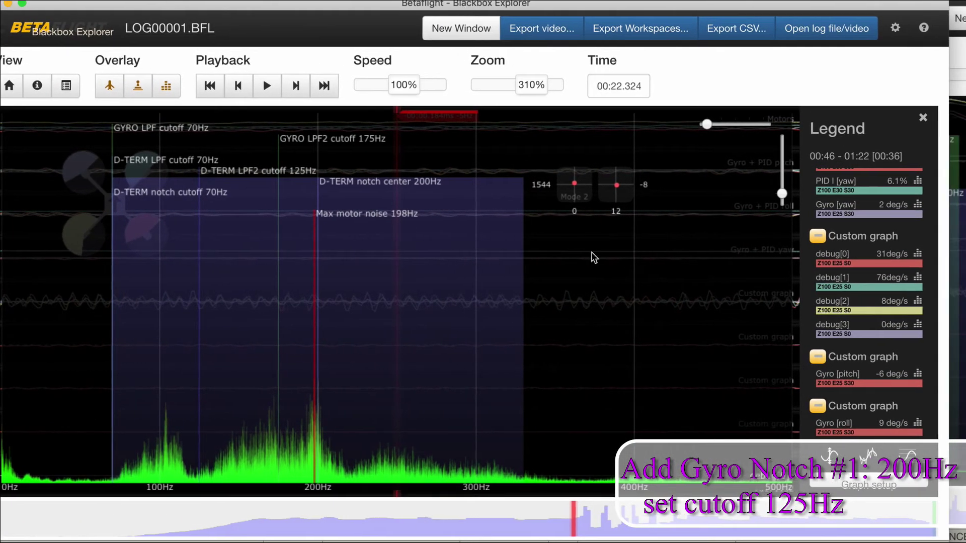
{"action": "scroll", "coordinate": [853, 417], "scroll_direction": "down", "scroll_amount": 5}
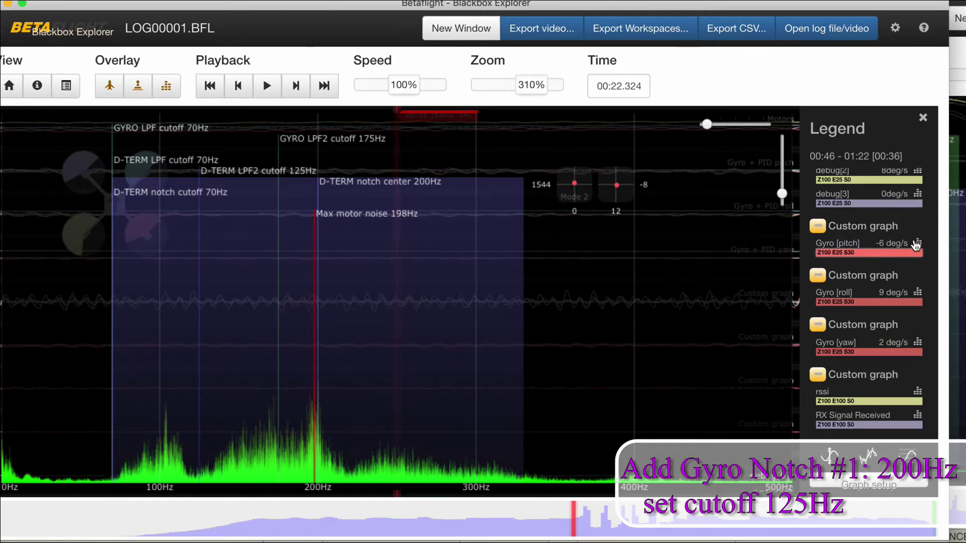
{"action": "left_click", "coordinate": [915, 245]}
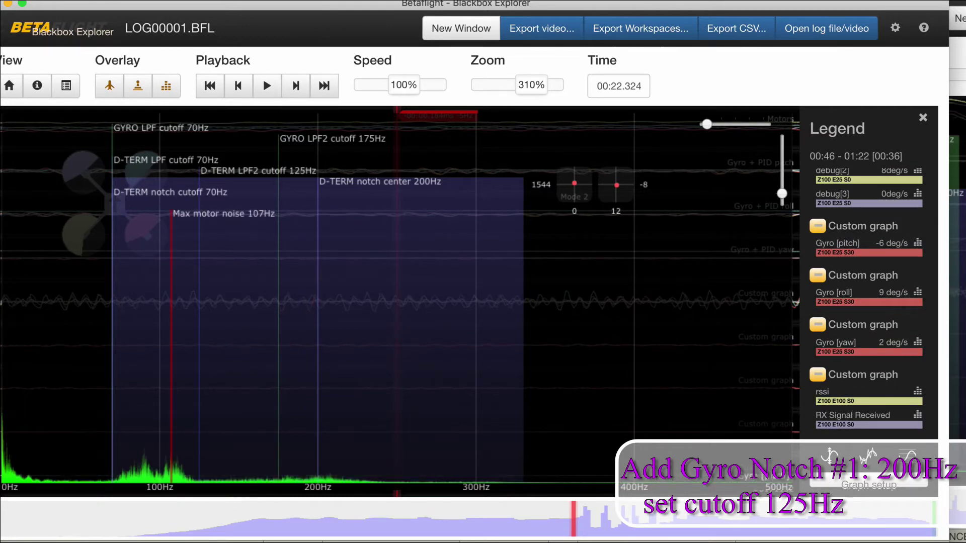
{"action": "left_click_drag", "start_coordinate": [308, 6], "coordinate": [196, 2]}
{"action": "left_click", "coordinate": [910, 2]}
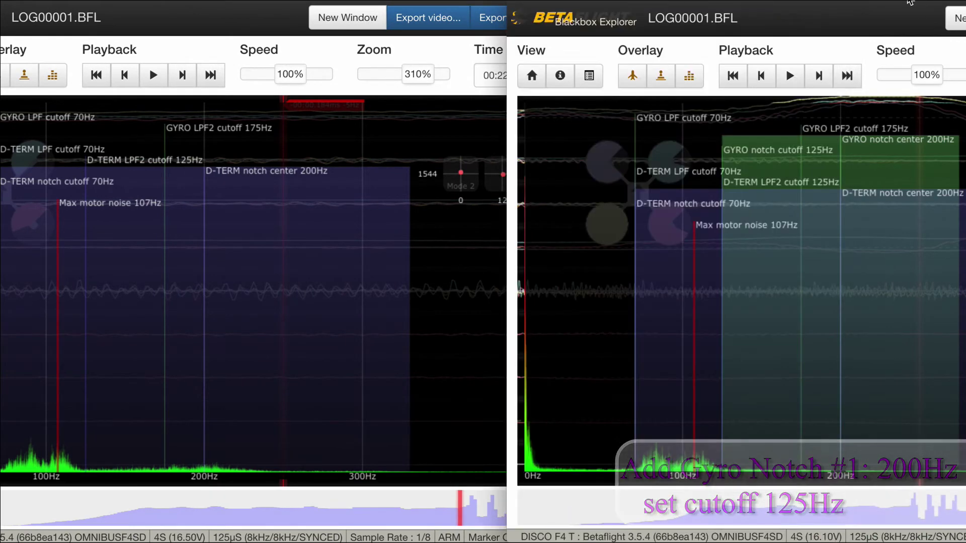
Reposition the two log windows so the notched and unnotched spectra overlap for comparison.
{"action": "left_click_drag", "start_coordinate": [910, 3], "coordinate": [695, 1]}
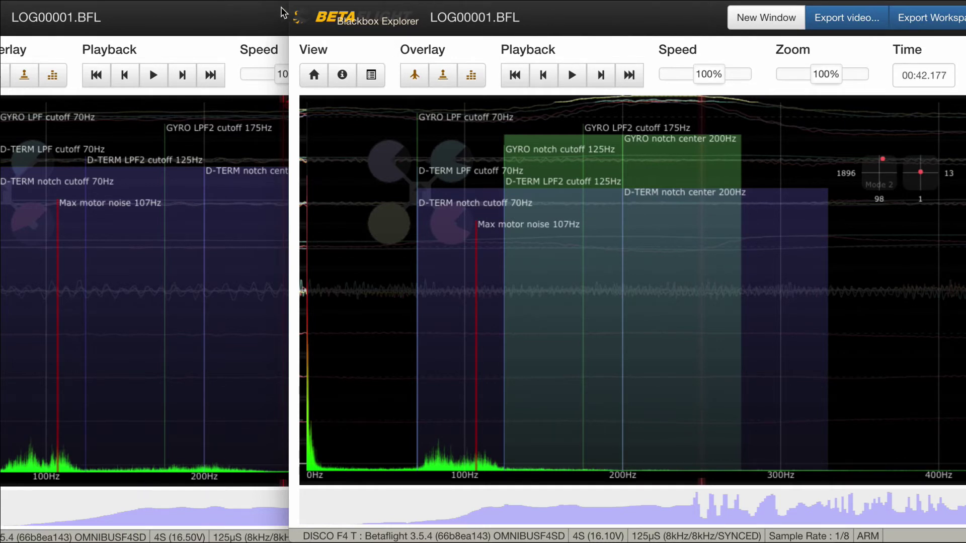
{"action": "left_click_drag", "start_coordinate": [181, 4], "coordinate": [193, 4]}
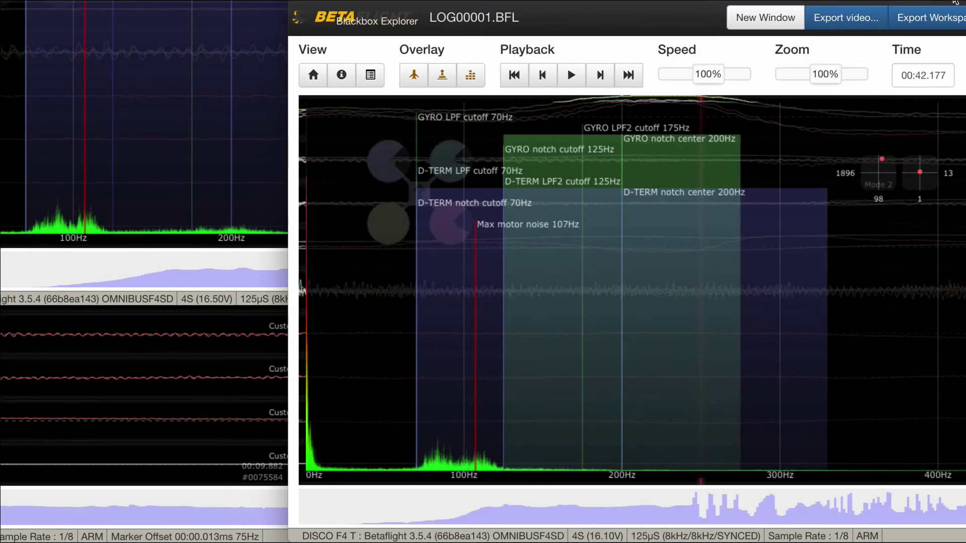
{"action": "left_click_drag", "start_coordinate": [925, 1], "coordinate": [638, 1]}
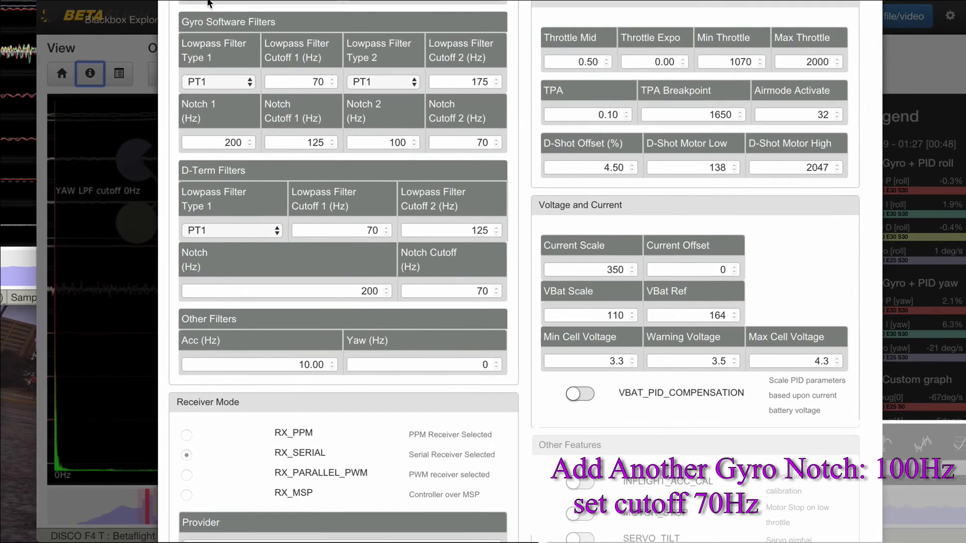
Close the log header without saving and display LOG00003's Gyro [pitch] spectrum.
{"action": "scroll", "coordinate": [375, 149], "scroll_direction": "up", "scroll_amount": 12}
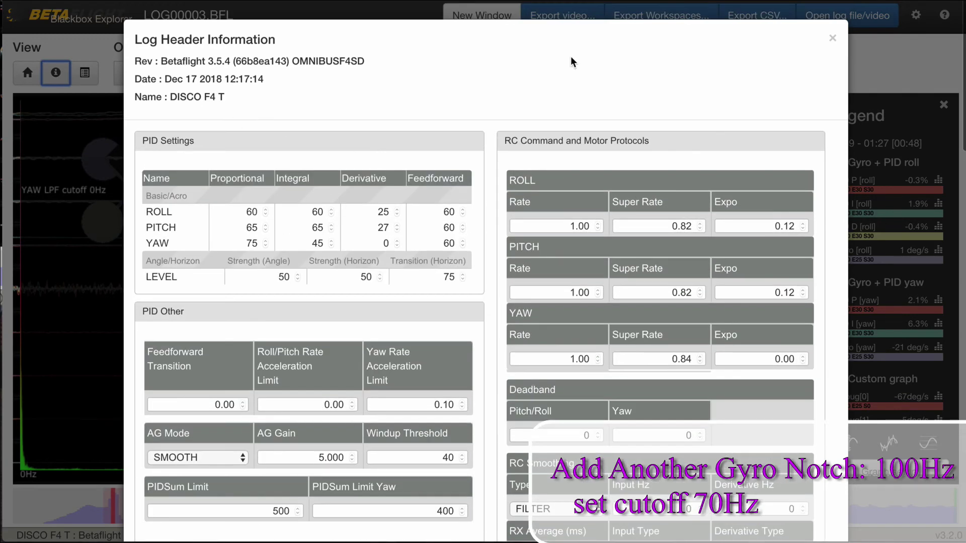
{"action": "left_click", "coordinate": [832, 38]}
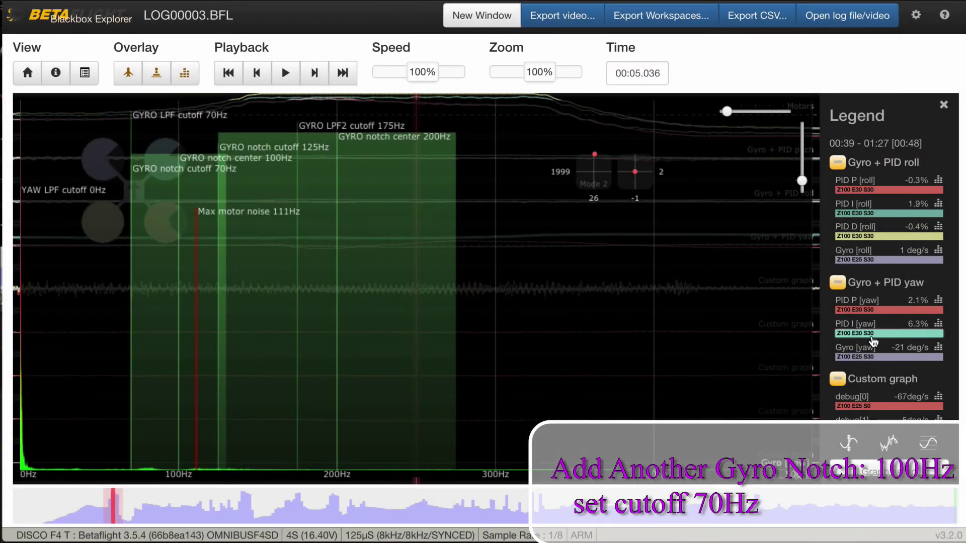
{"action": "scroll", "coordinate": [896, 312], "scroll_direction": "down", "scroll_amount": 3}
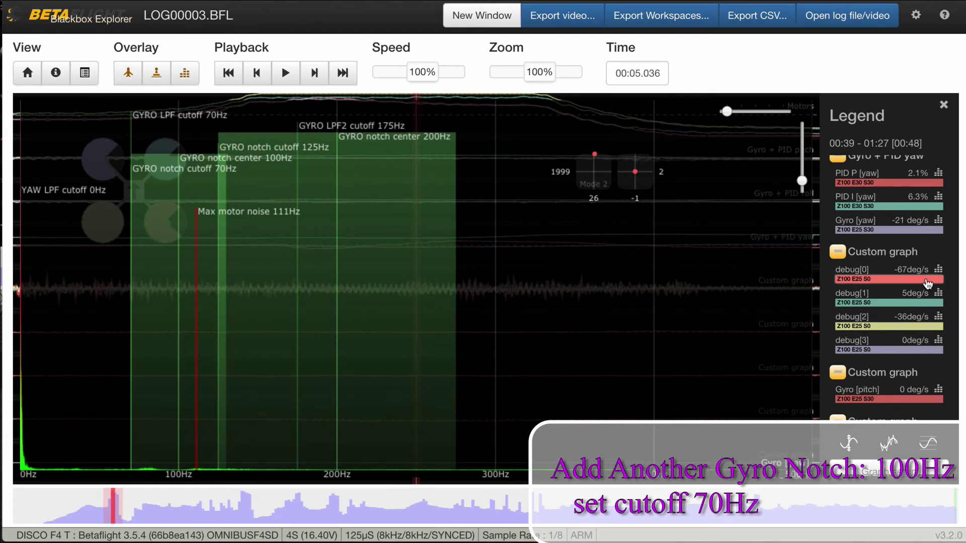
{"action": "scroll", "coordinate": [939, 272], "scroll_direction": "down", "scroll_amount": 2}
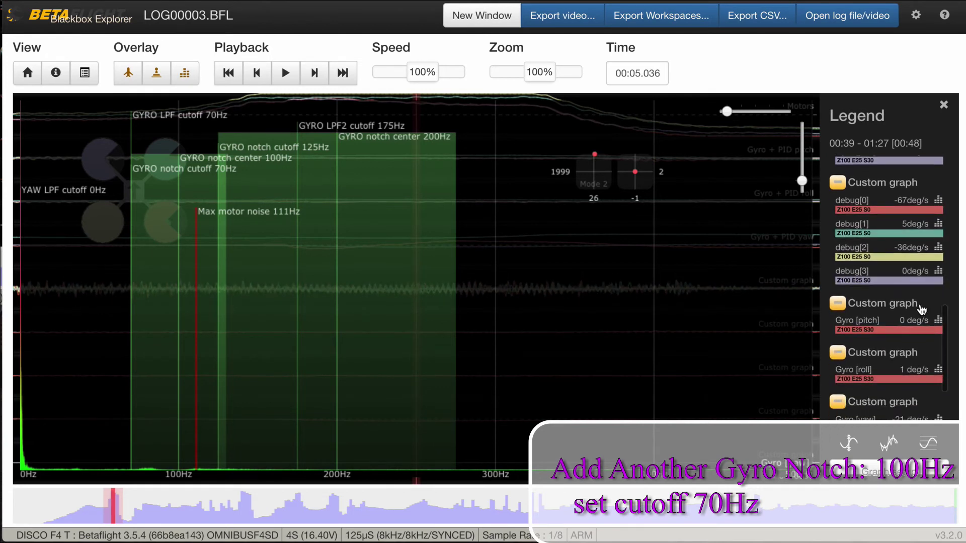
{"action": "left_click", "coordinate": [939, 322]}
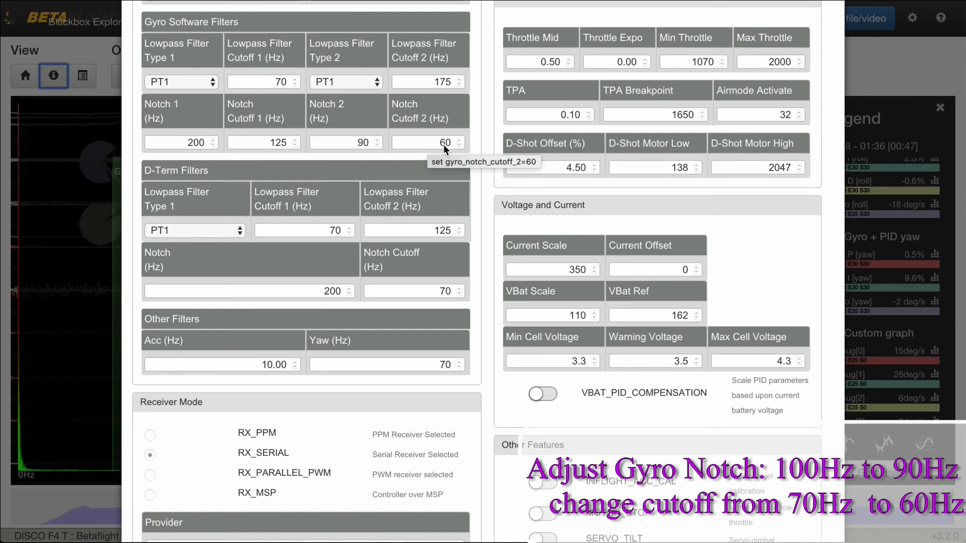
Close LOG00004's header without saving, then scroll down the Legend.
{"action": "scroll", "coordinate": [407, 273], "scroll_direction": "up", "scroll_amount": 5}
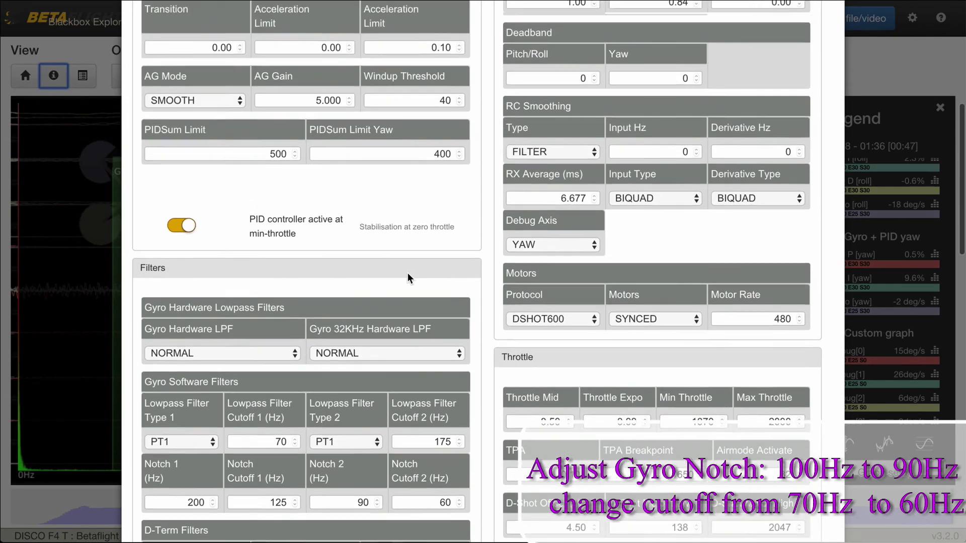
{"action": "scroll", "coordinate": [407, 272], "scroll_direction": "up", "scroll_amount": 5}
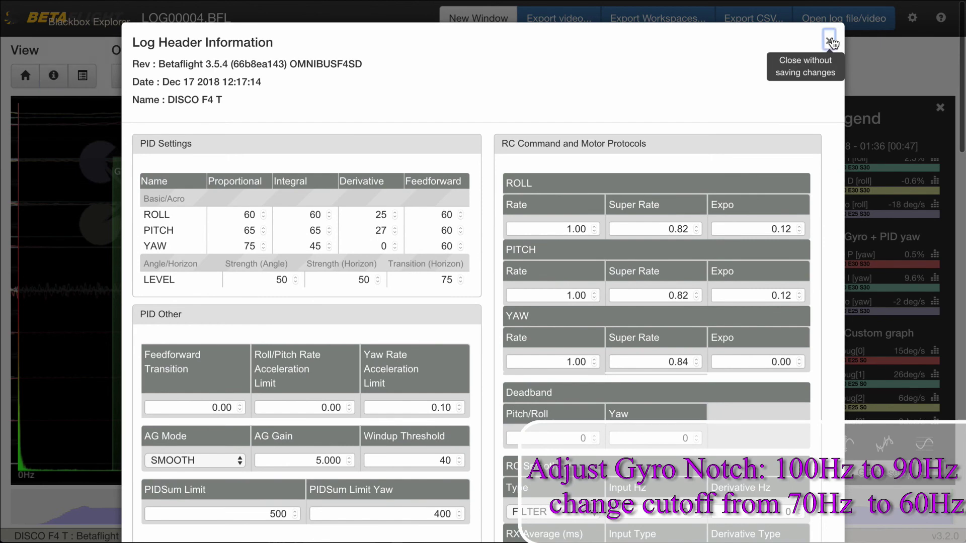
{"action": "left_click", "coordinate": [829, 40]}
{"action": "scroll", "coordinate": [847, 301], "scroll_direction": "down", "scroll_amount": 3}
{"action": "scroll", "coordinate": [847, 301], "scroll_direction": "down", "scroll_amount": 3}
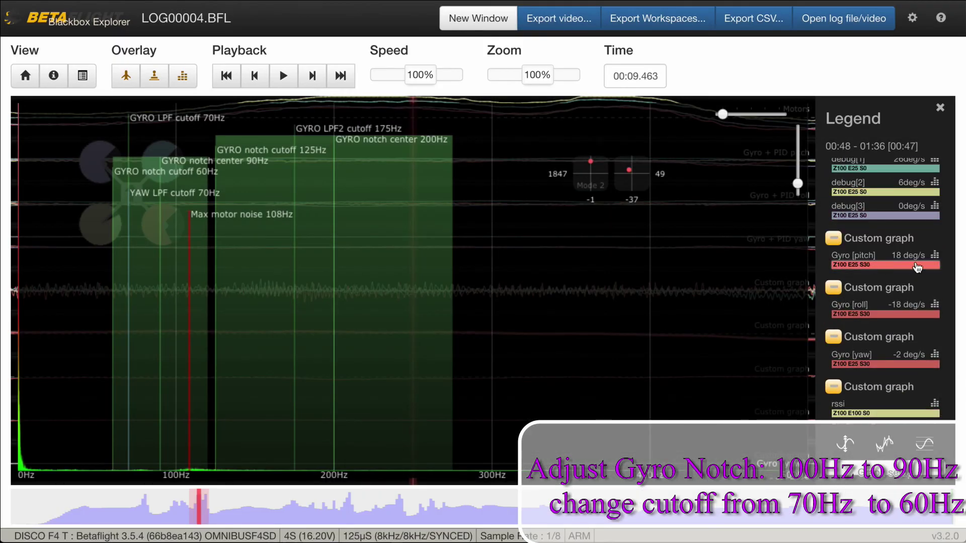
Display LOG00004's Gyro [pitch] spectrum, showing max motor noise at 107Hz.
{"action": "left_click", "coordinate": [936, 260]}
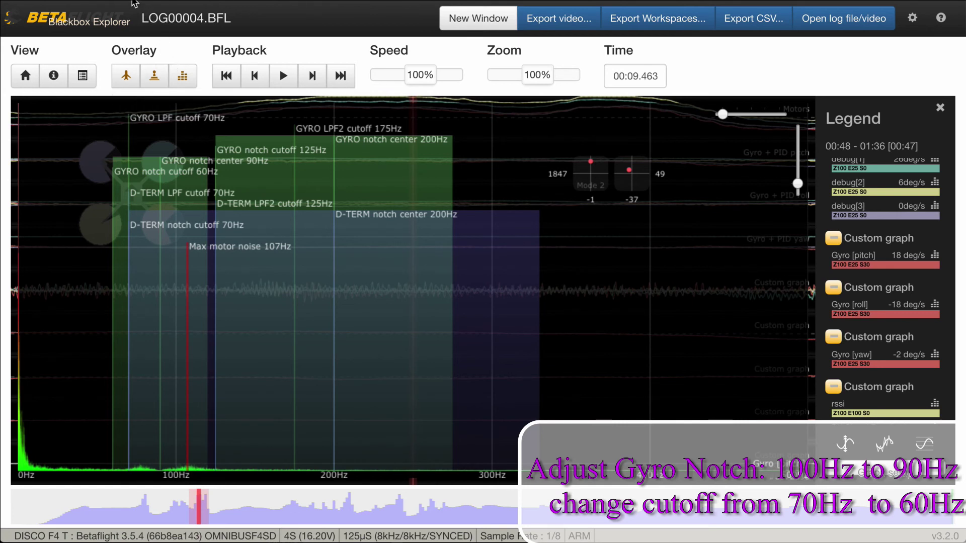
Arrange the LOG00003 and LOG00004 spectrum windows side by side.
{"action": "left_click_drag", "start_coordinate": [140, 14], "coordinate": [757, 9]}
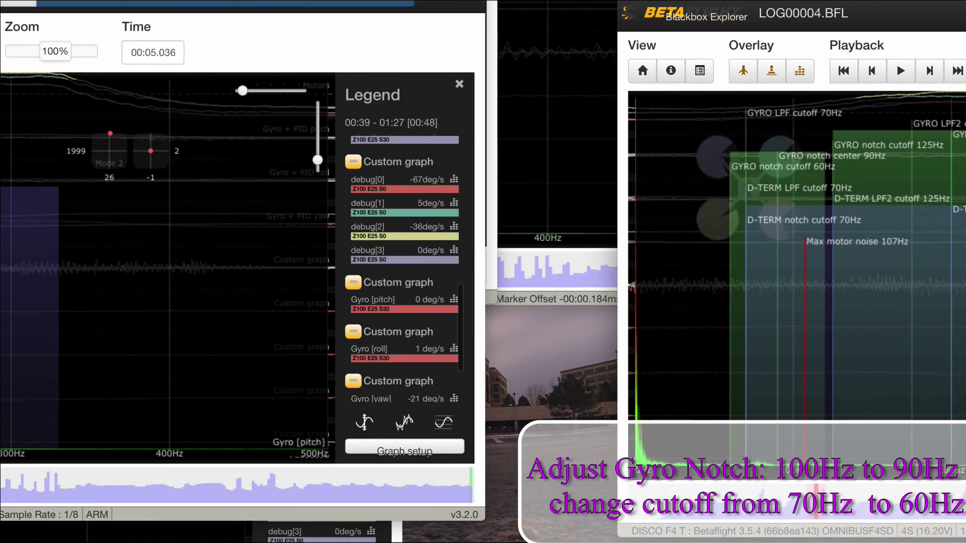
{"action": "left_click_drag", "start_coordinate": [0, 1], "coordinate": [221, 1]}
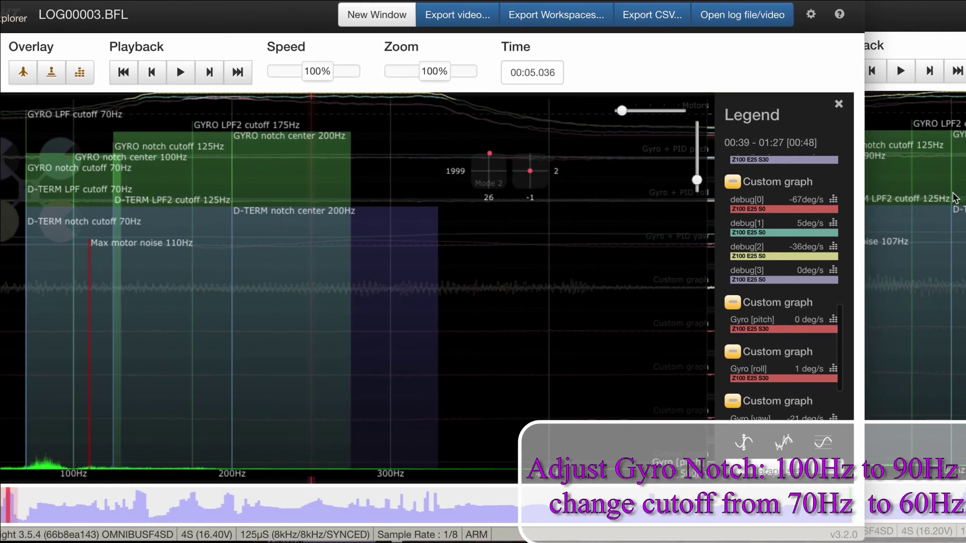
{"action": "left_click_drag", "start_coordinate": [906, 3], "coordinate": [391, 2]}
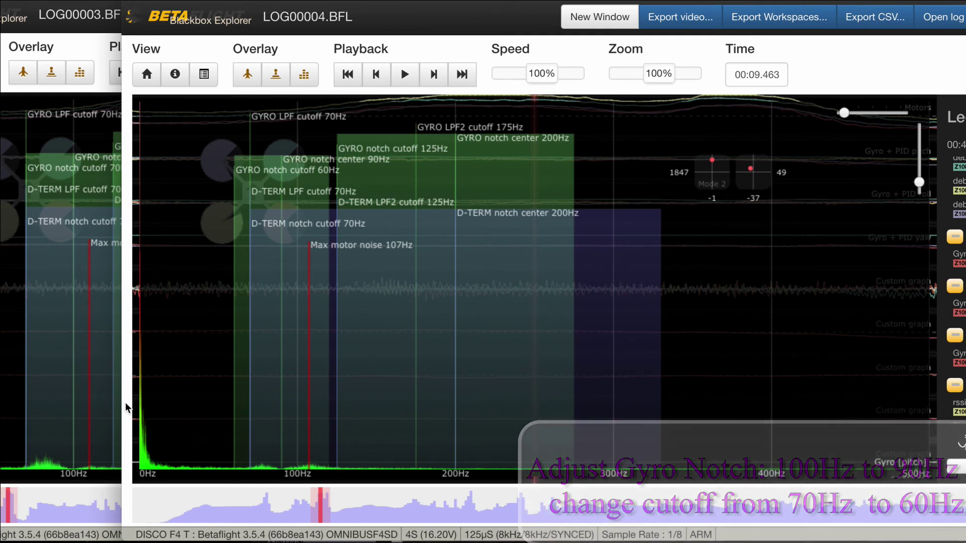
{"action": "left_click_drag", "start_coordinate": [218, 2], "coordinate": [287, 2]}
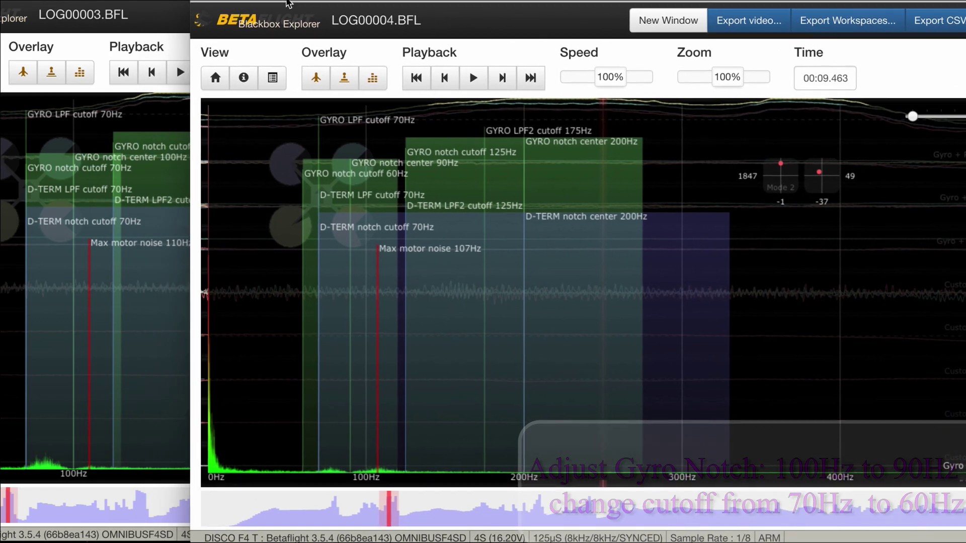